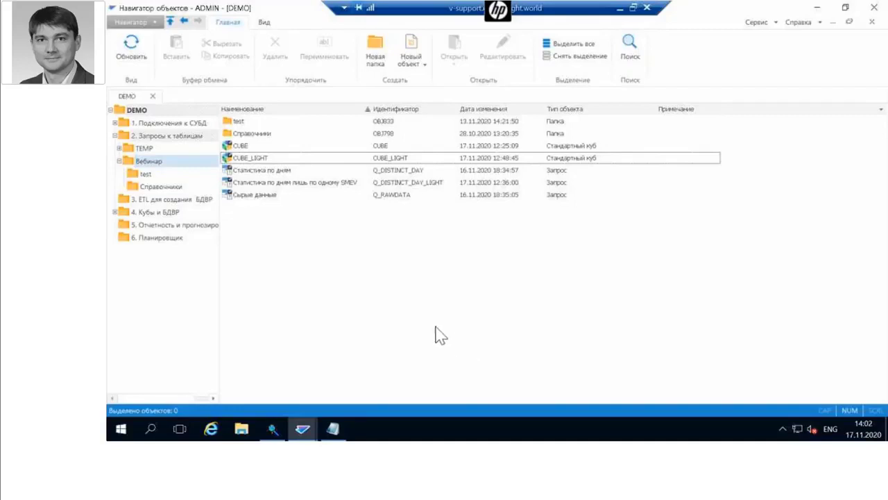
- Show the desktop and check the details of the ClickHouse ODBC driver installer file
key(super+d)
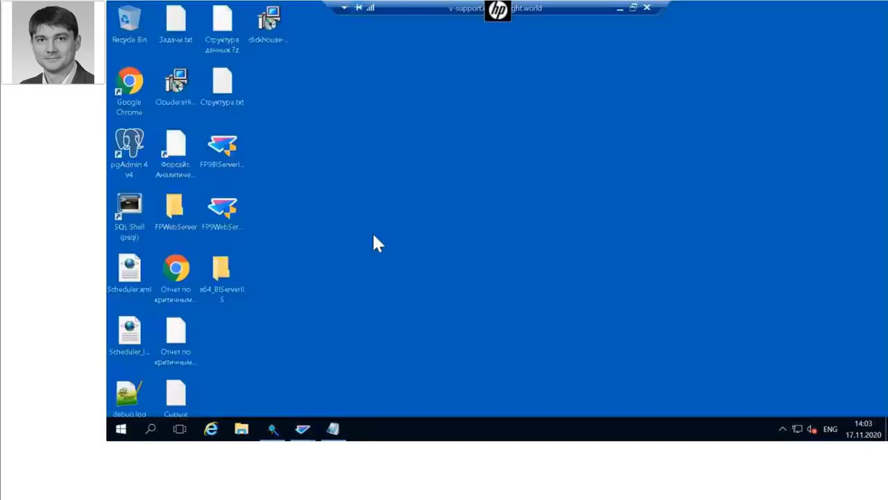
mouse_move(274, 41)
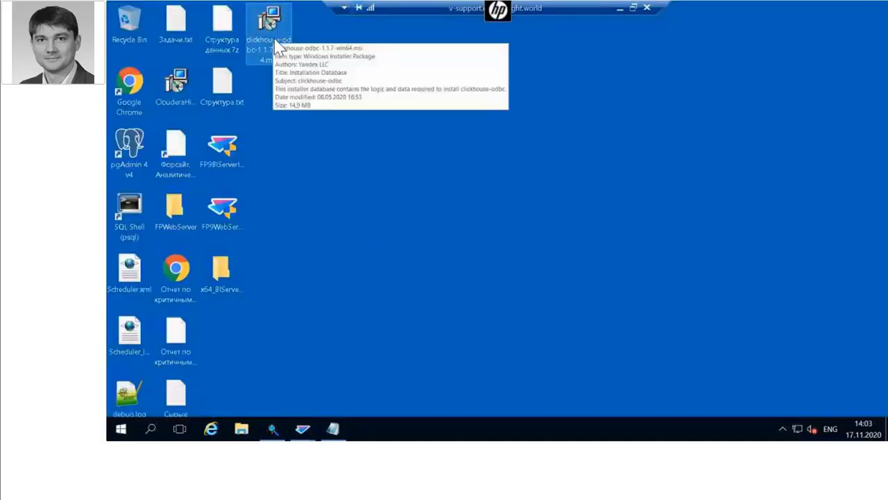
click(274, 47)
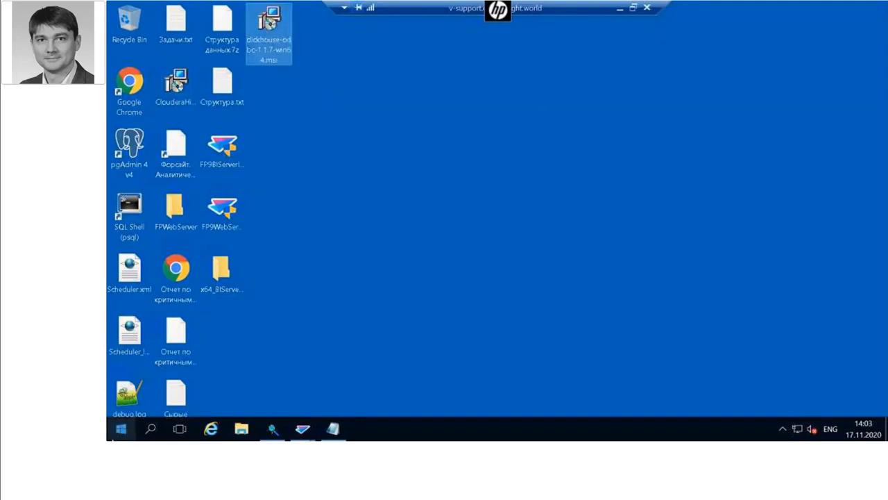
- Search for odbc, open ODBC Data Sources (64-bit) and examine the drivers of the user data sources
click(121, 429)
text(odbc)
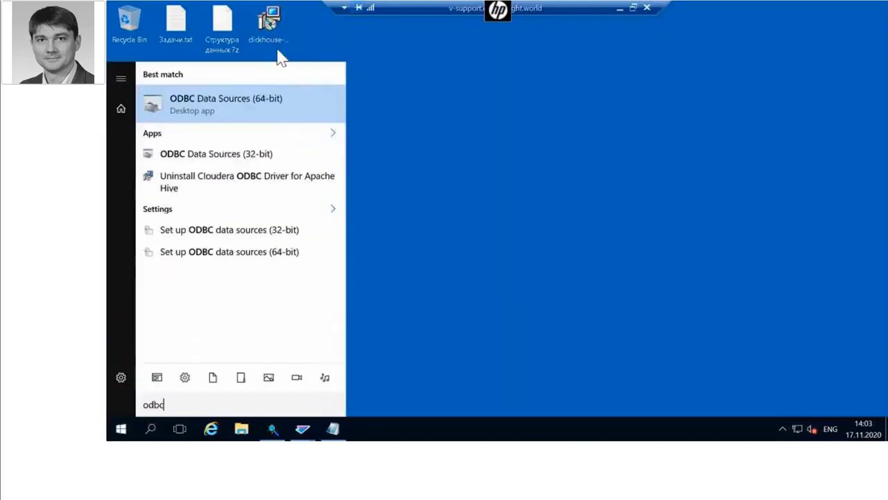
click(248, 111)
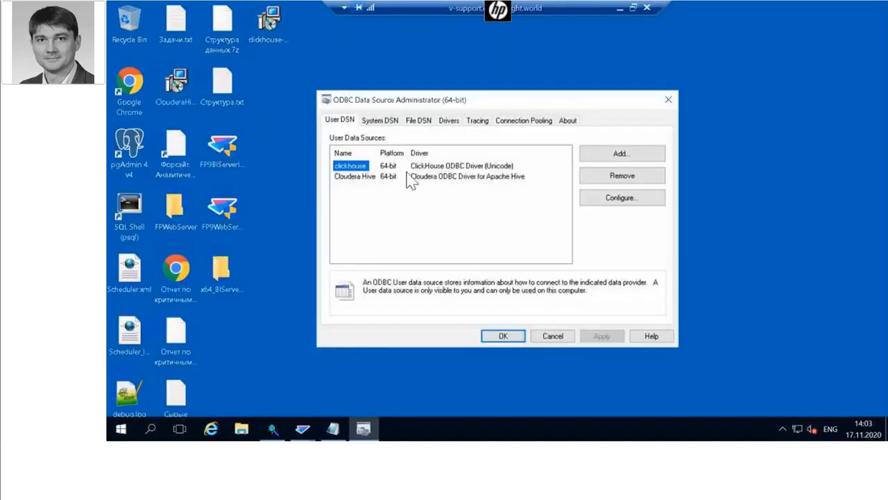
click(463, 172)
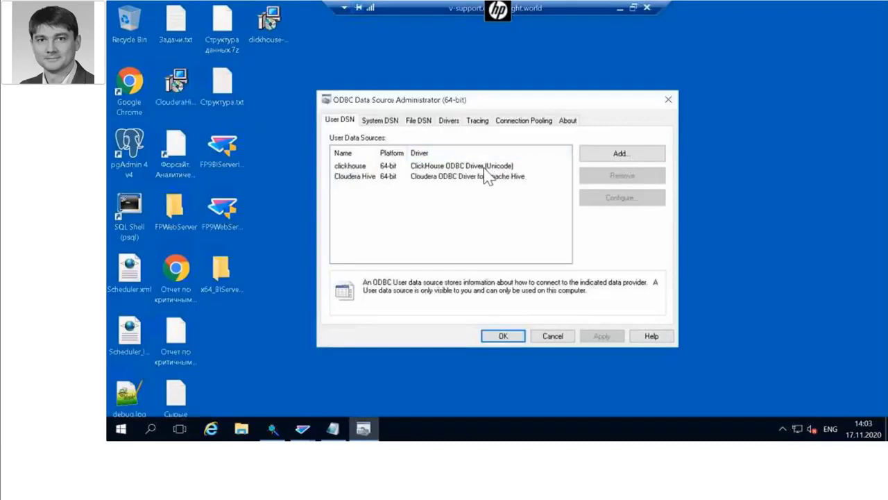
- Switch to the object navigator and open the database properties of ClickHouse Generic ODBC Unicode in the folder "1. Подключения к СУБД"
click(302, 430)
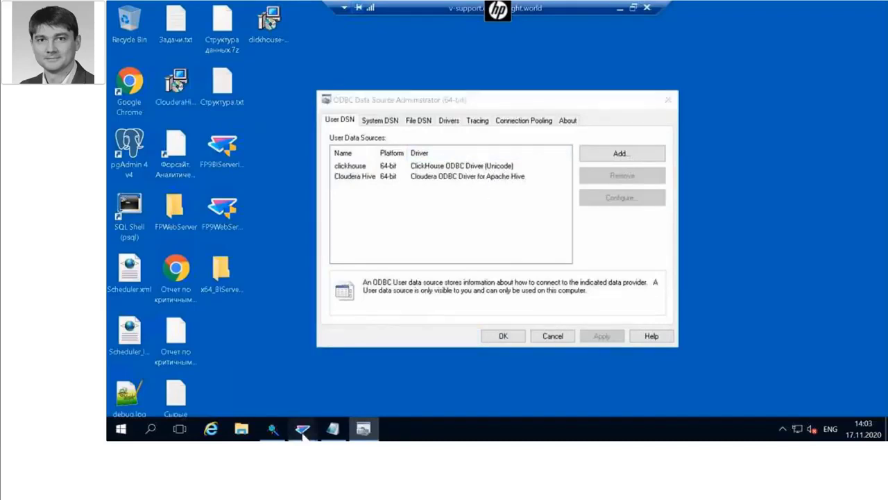
click(347, 385)
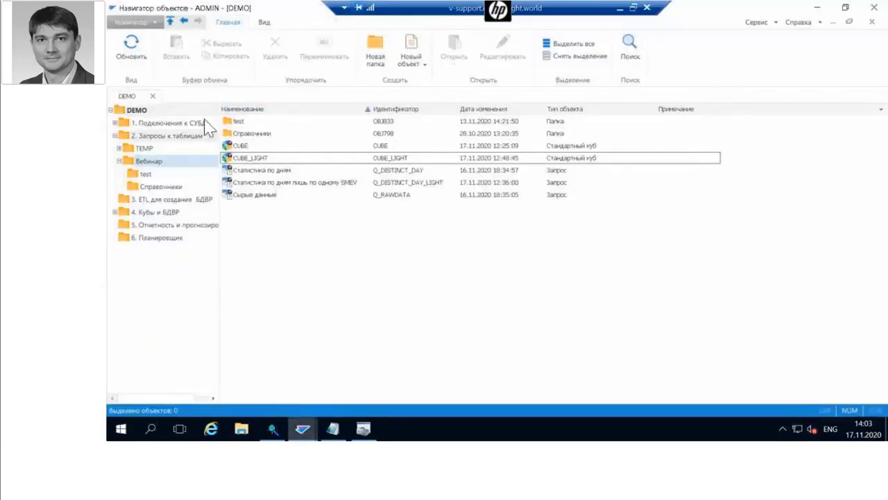
click(172, 124)
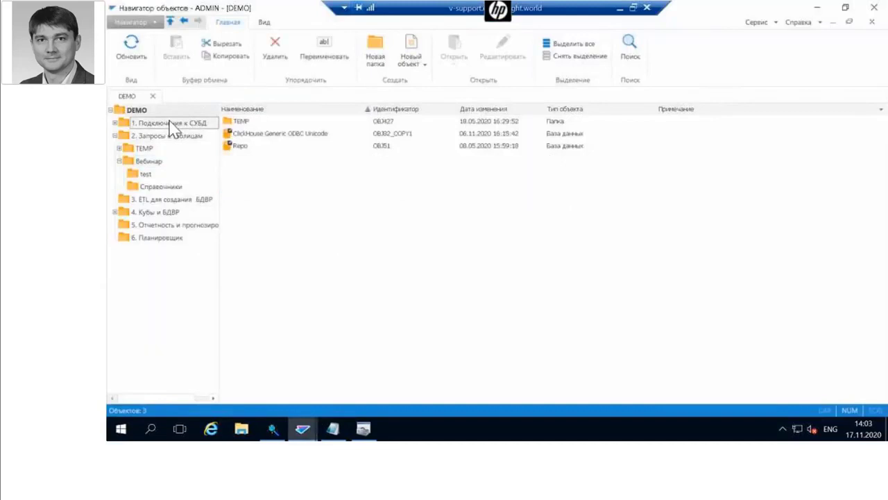
right_click(270, 142)
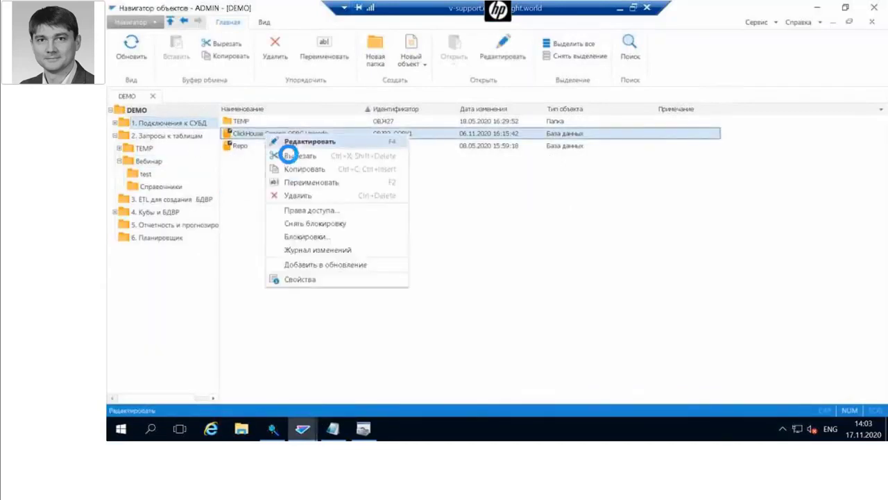
click(287, 143)
click(295, 75)
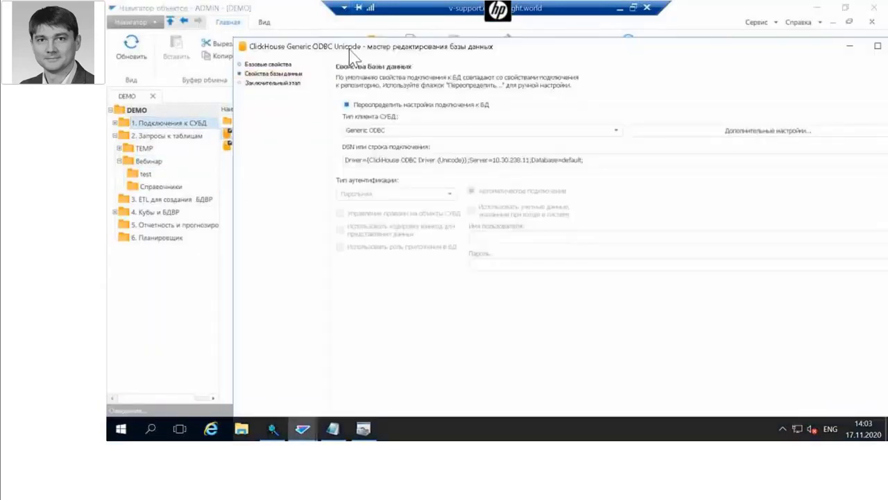
- Examine the available DBMS client types and the driver, server and database parts of the connection string, and close the wizard without changes
drag(350, 47, 223, 11)
click(316, 98)
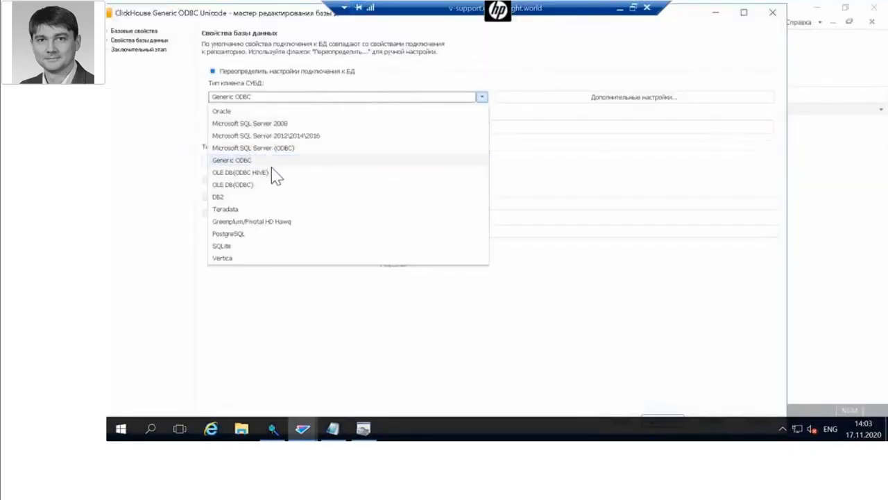
click(261, 290)
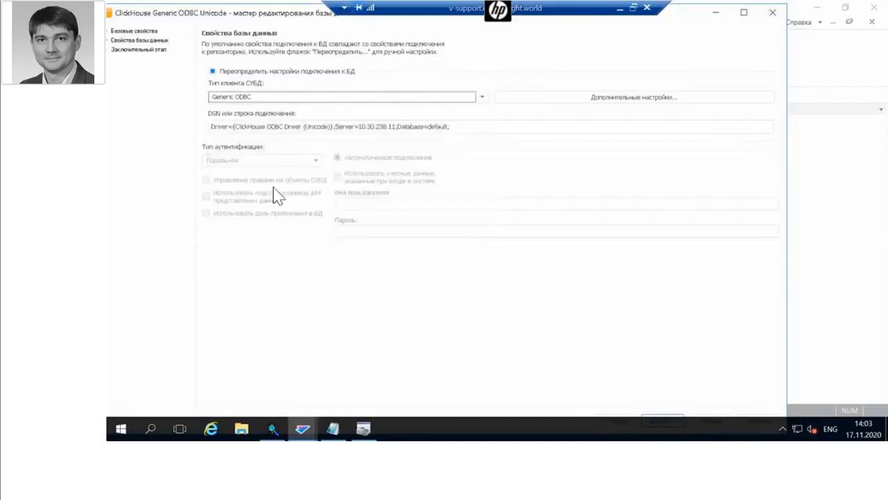
drag(216, 126, 383, 130)
click(338, 126)
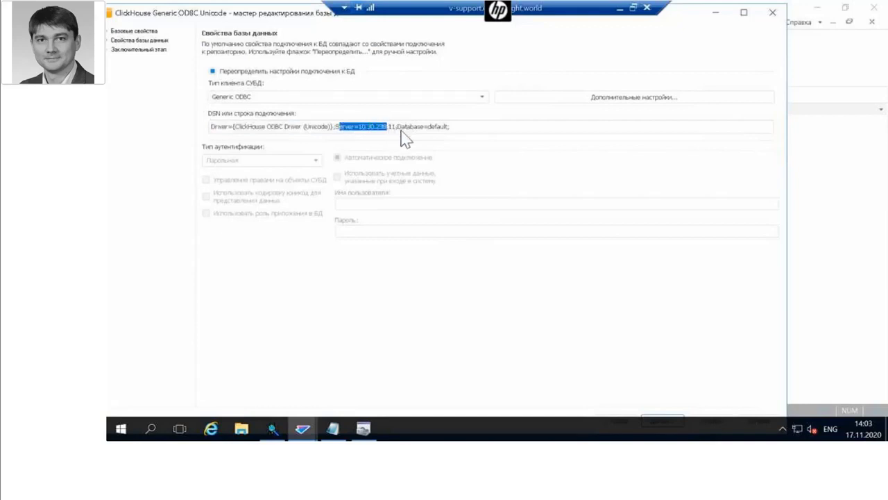
double_click(422, 127)
click(460, 129)
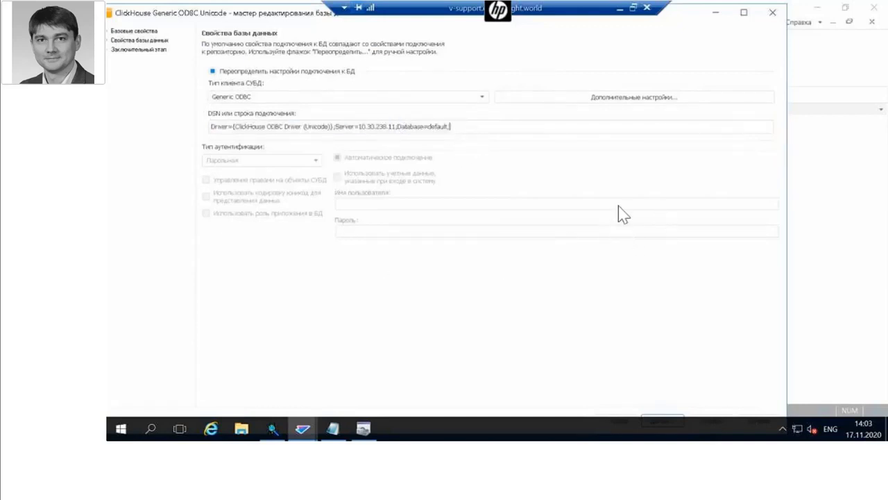
click(776, 19)
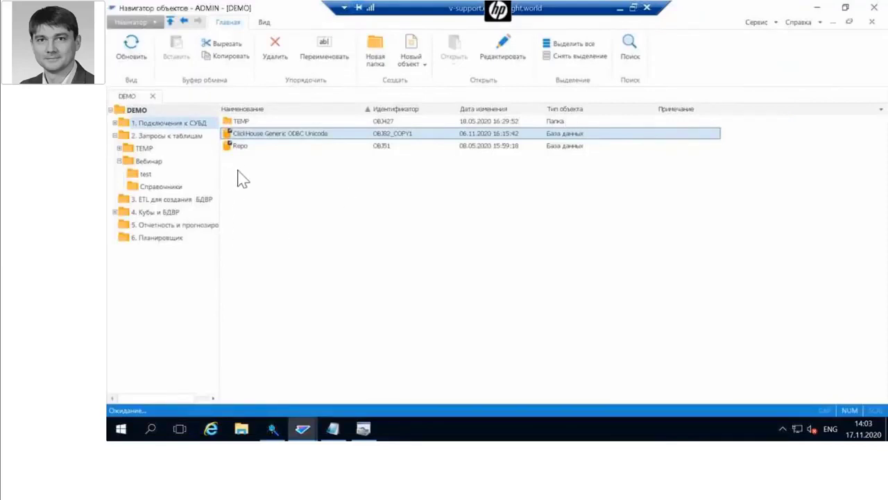
- Open the Repo database for editing, review its connection properties and close the wizard without changes
right_click(240, 147)
click(279, 158)
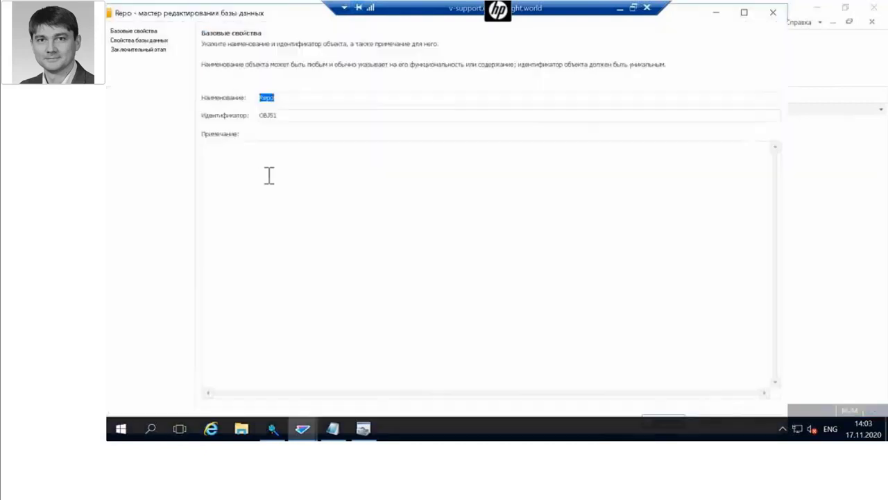
click(130, 42)
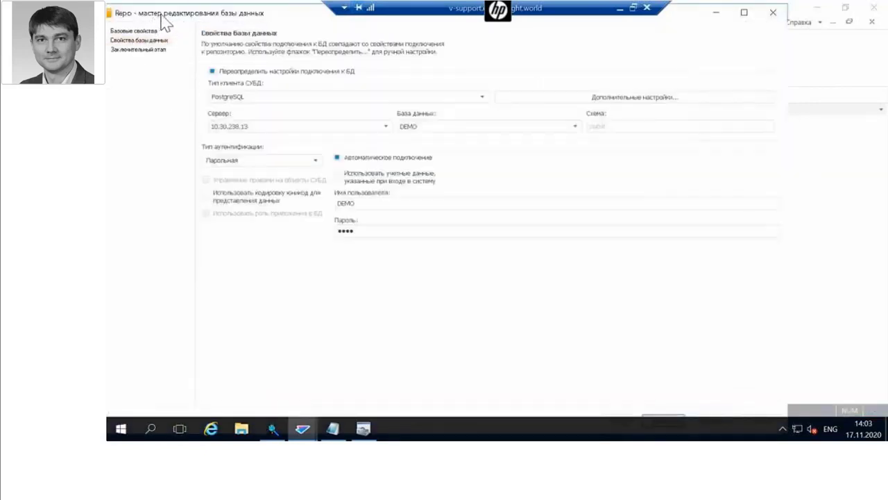
drag(158, 13, 238, 26)
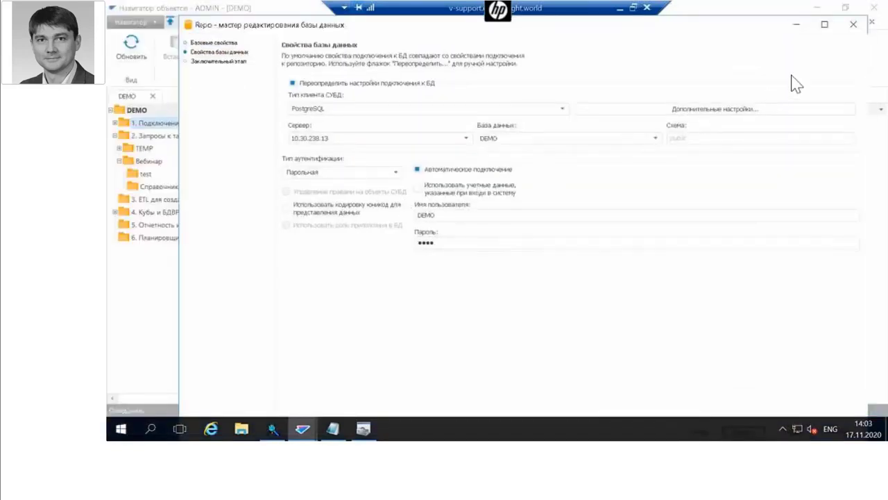
click(855, 27)
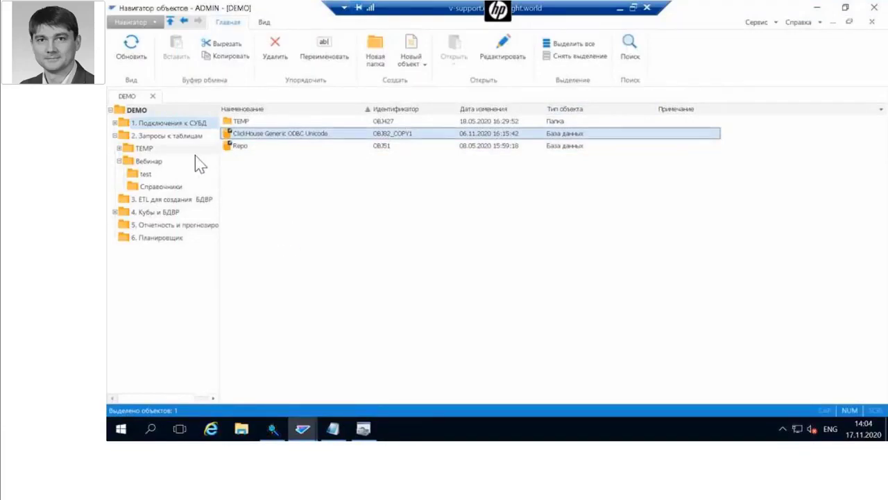
- Go to the folder "Вебинар", open the query "Сырые данные" for editing and close it again
click(159, 161)
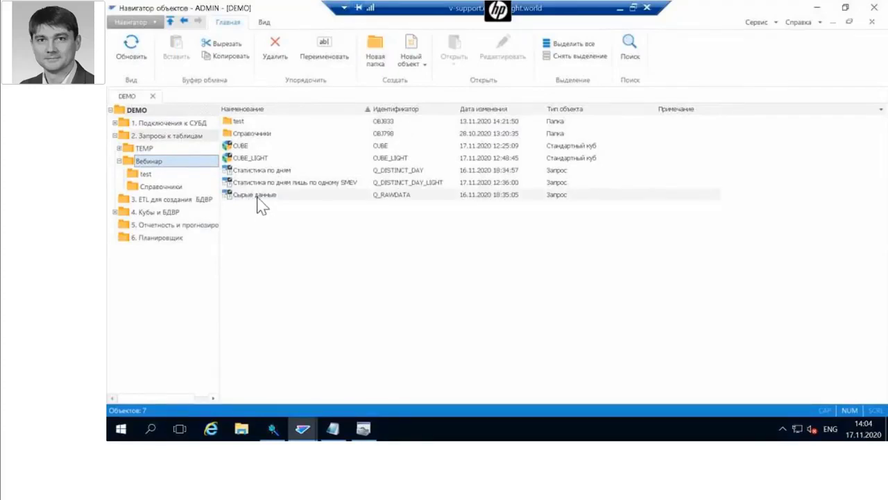
right_click(259, 201)
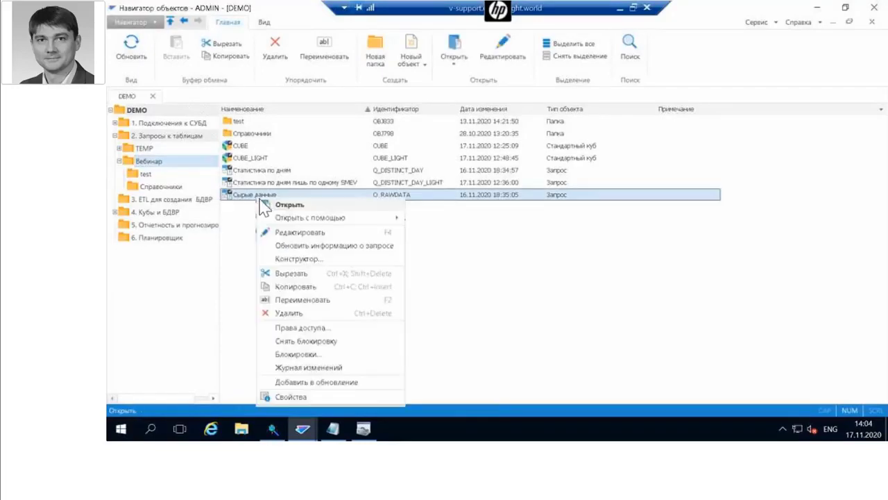
click(277, 236)
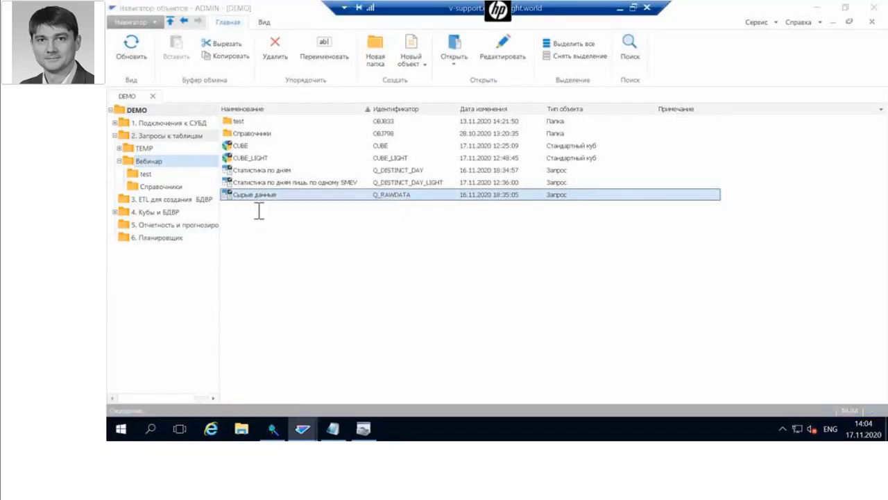
click(872, 8)
- Start a new table object of the SQL query type, look through the databases it can use, and cancel the wizard
right_click(402, 239)
mouse_move(476, 281)
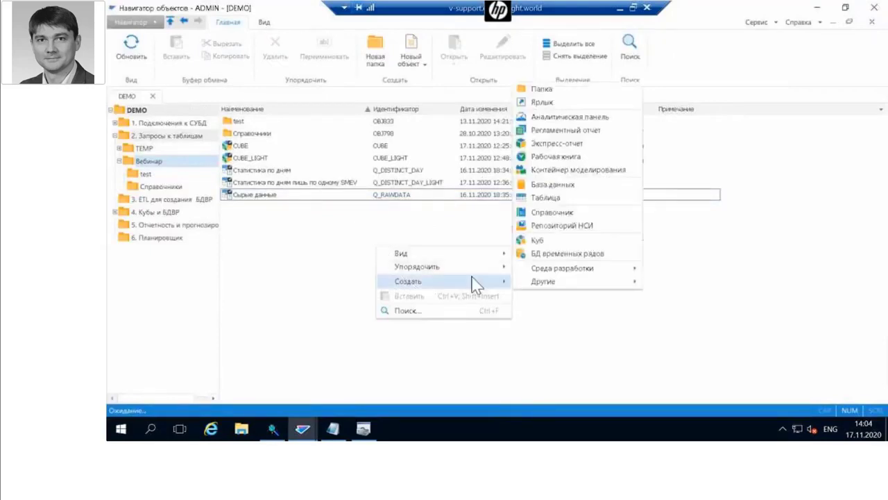
click(549, 200)
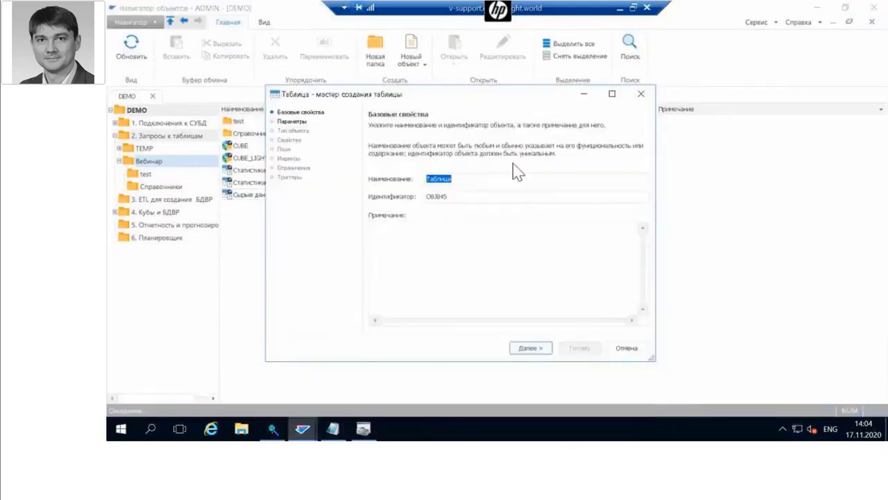
click(531, 347)
click(531, 347)
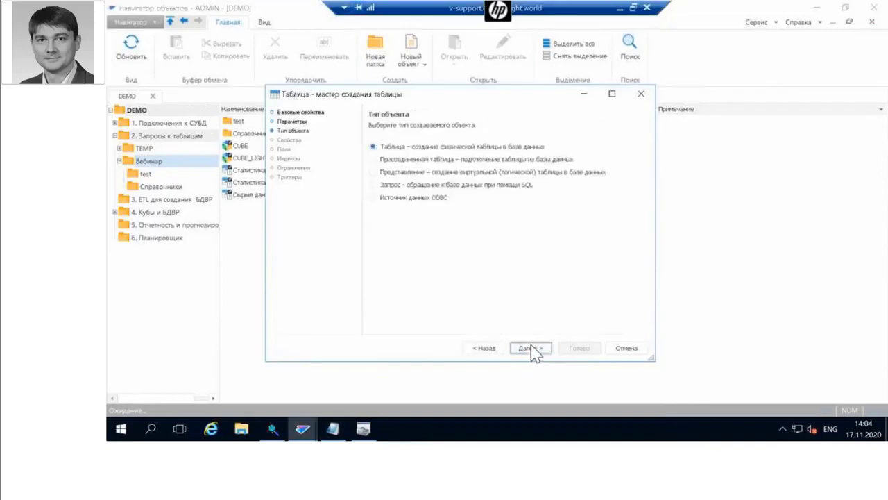
click(433, 186)
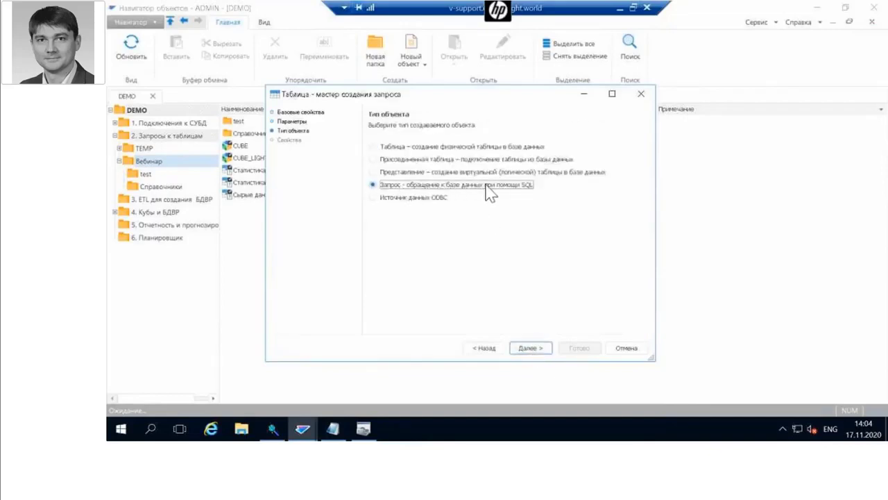
click(538, 348)
click(441, 156)
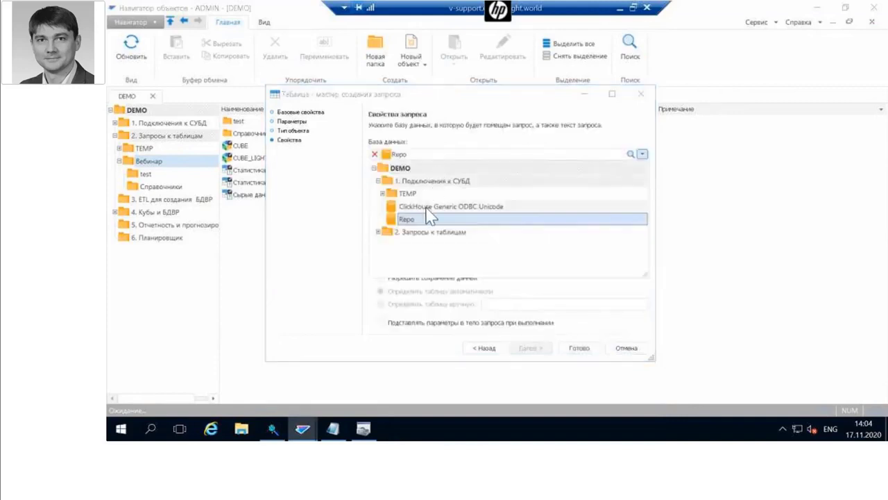
click(640, 94)
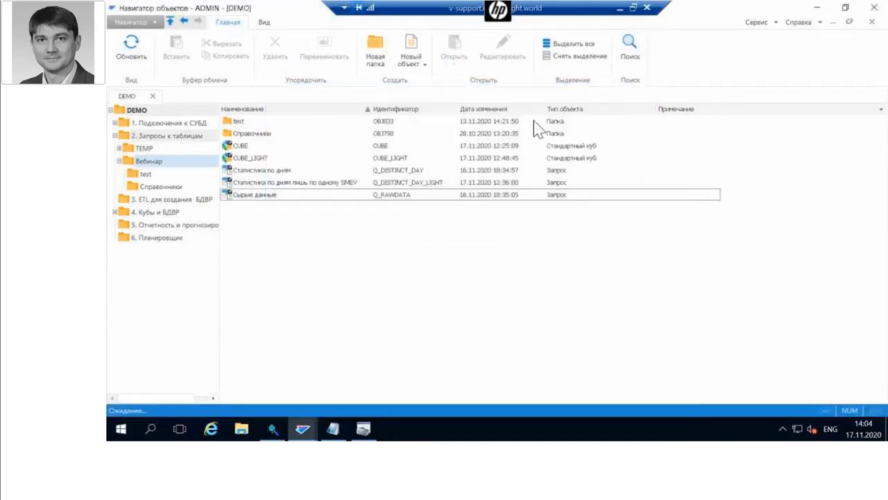
- Open the query "Сырые данные" for editing, examine its database, driver and SQL text, and close the wizard
click(270, 197)
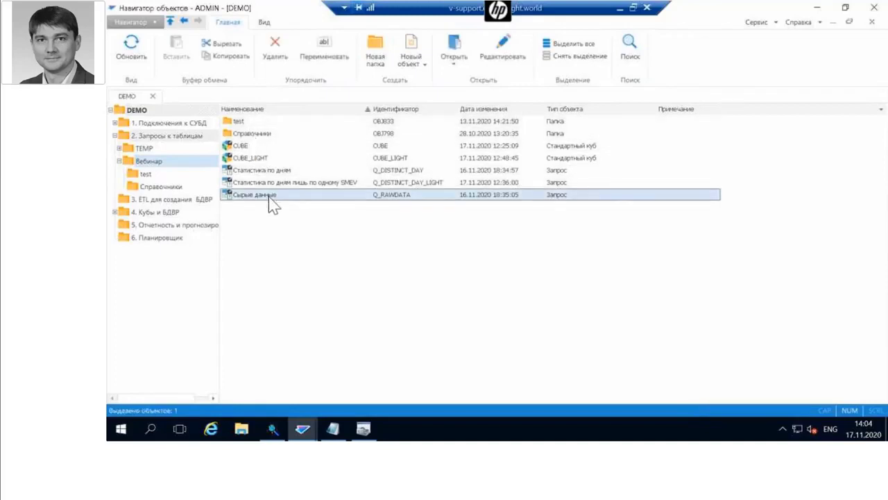
click(512, 61)
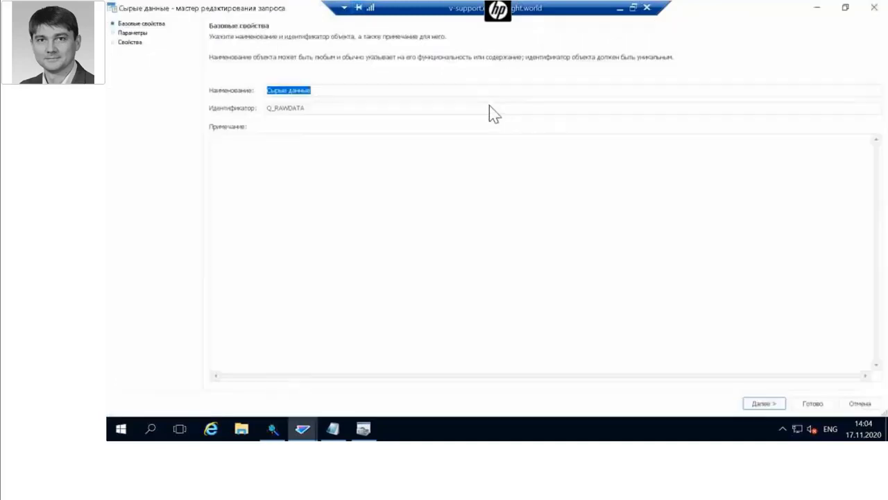
click(121, 43)
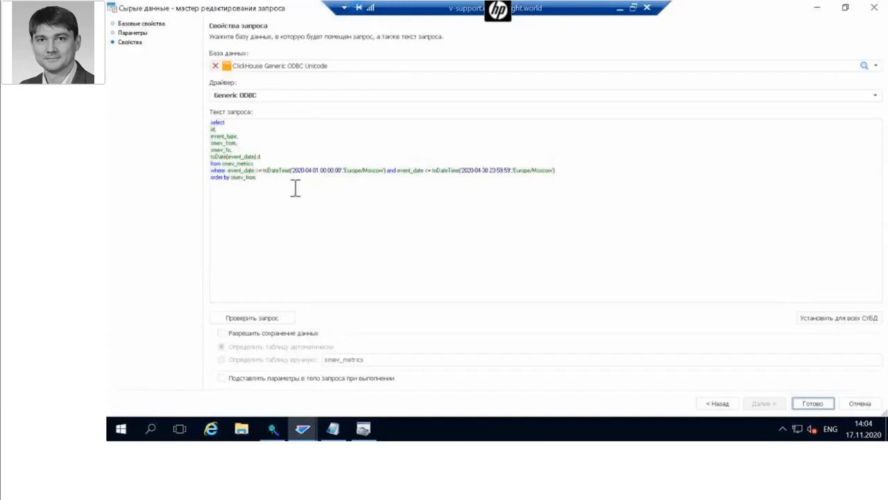
click(874, 7)
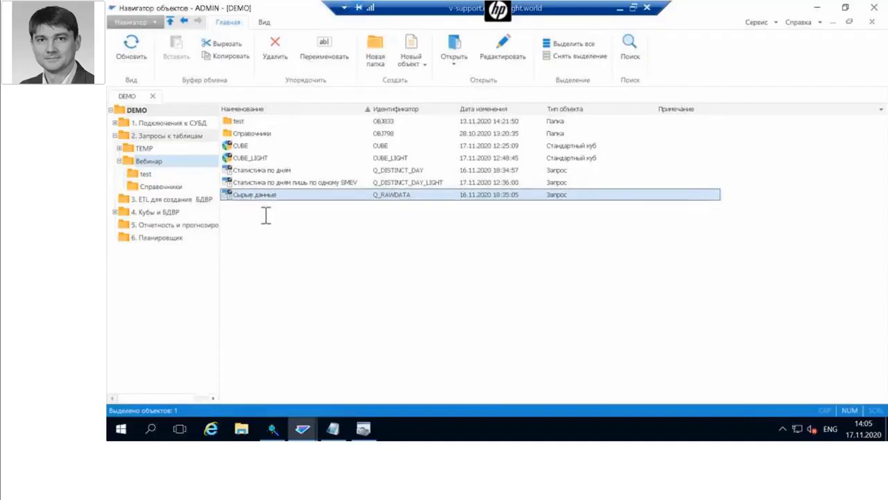
- Open the data of the query "Сырые данные" and stop loading further records
double_click(229, 198)
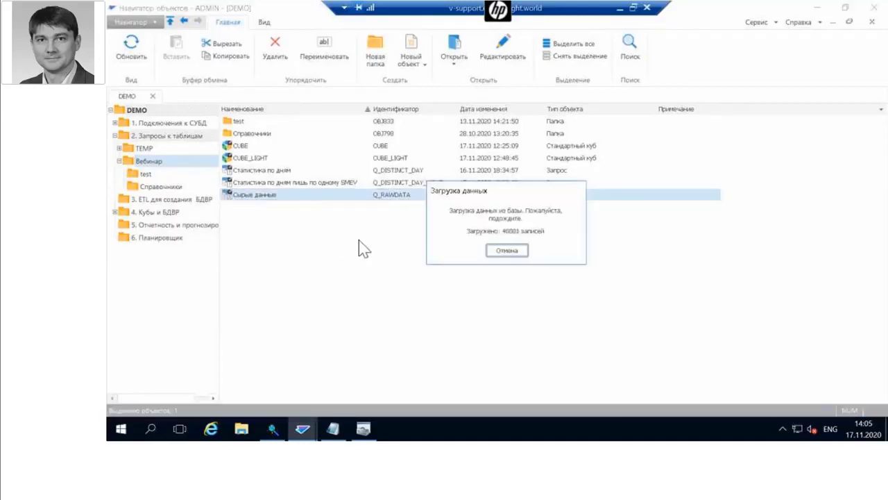
click(509, 251)
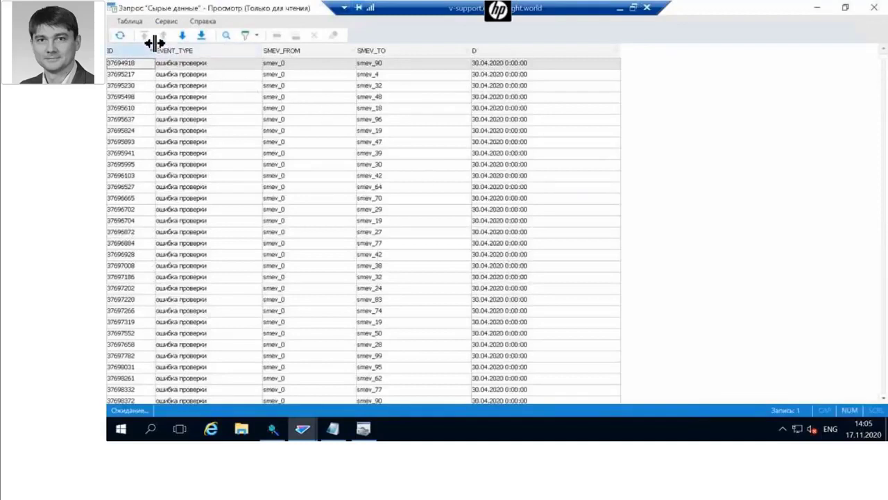
- Widen the ID column, look through the event type, sender and recipient values of the raw records, and close the data view
drag(154, 57, 174, 57)
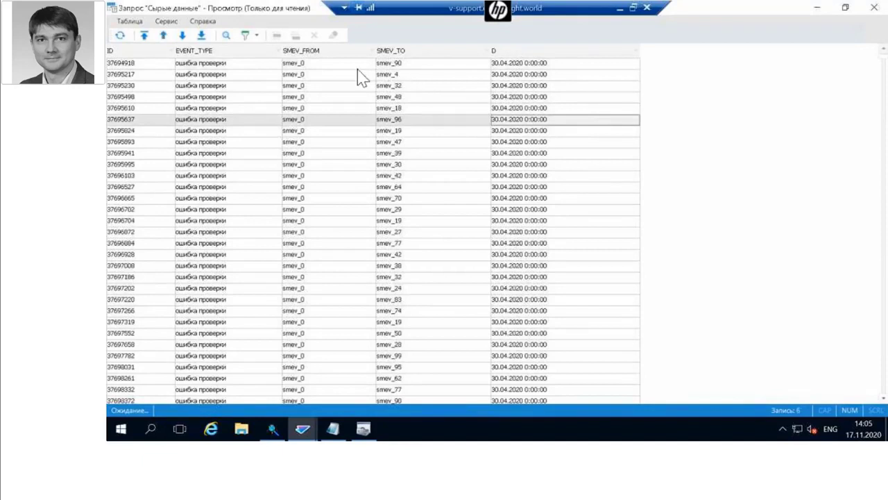
click(296, 74)
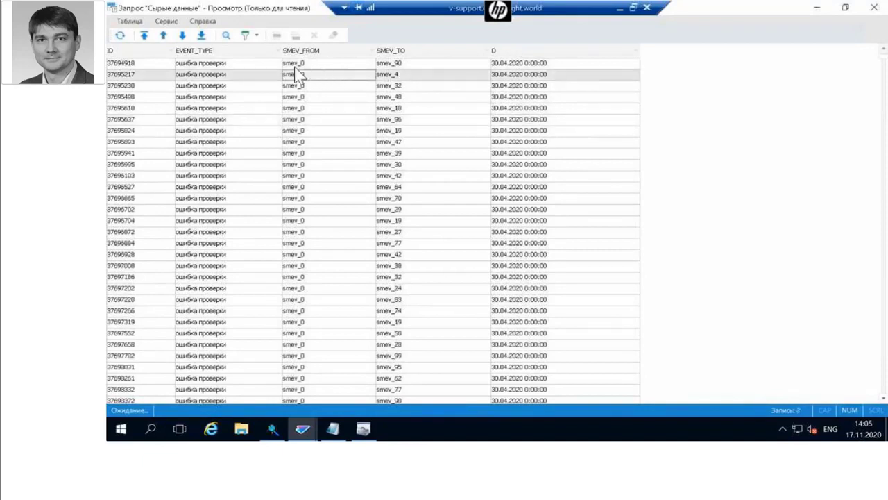
click(410, 87)
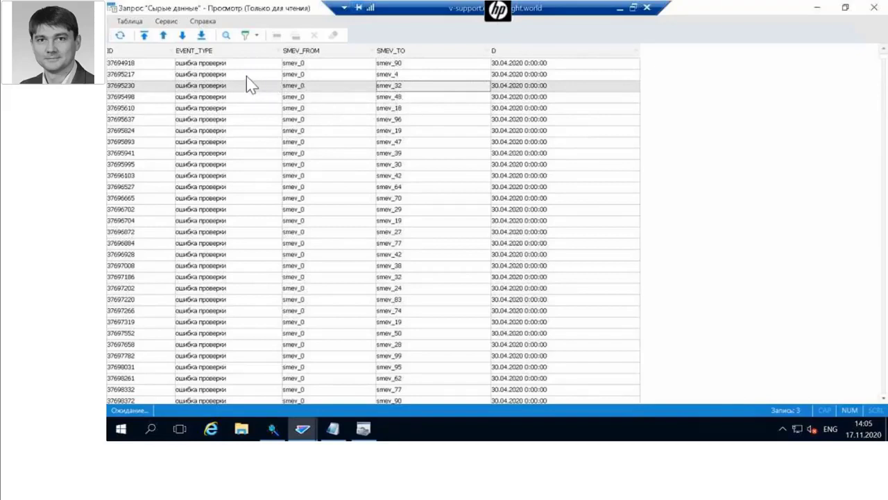
click(211, 75)
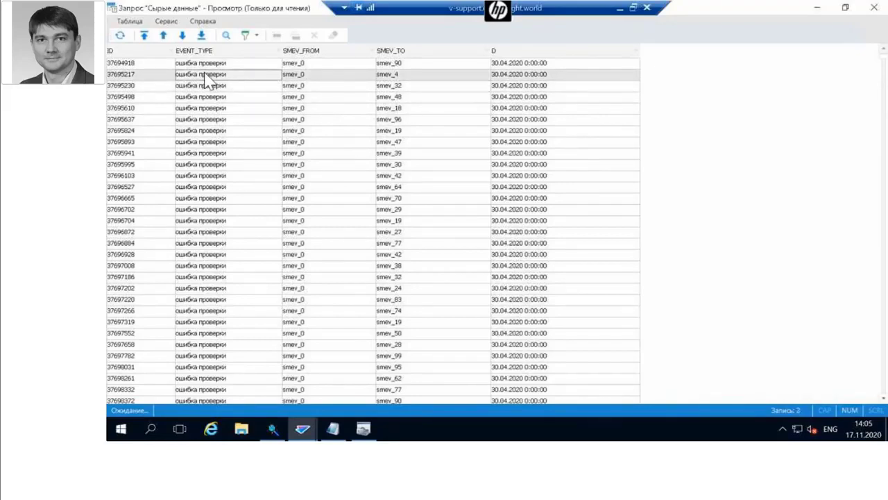
scroll(205, 132, down, 20)
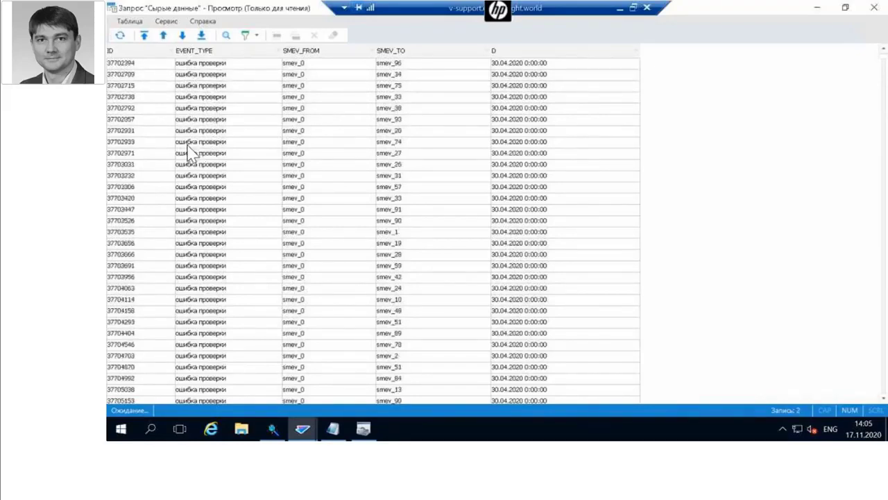
scroll(167, 192, down, 15)
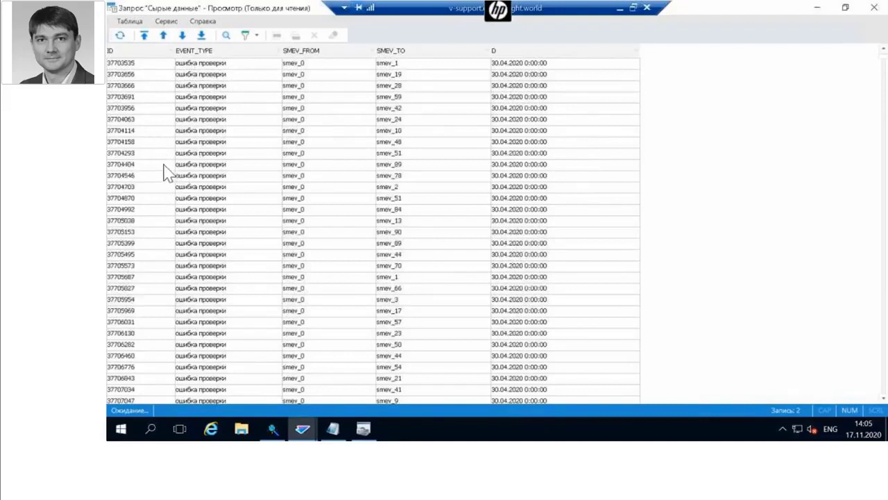
scroll(254, 147, down, 10)
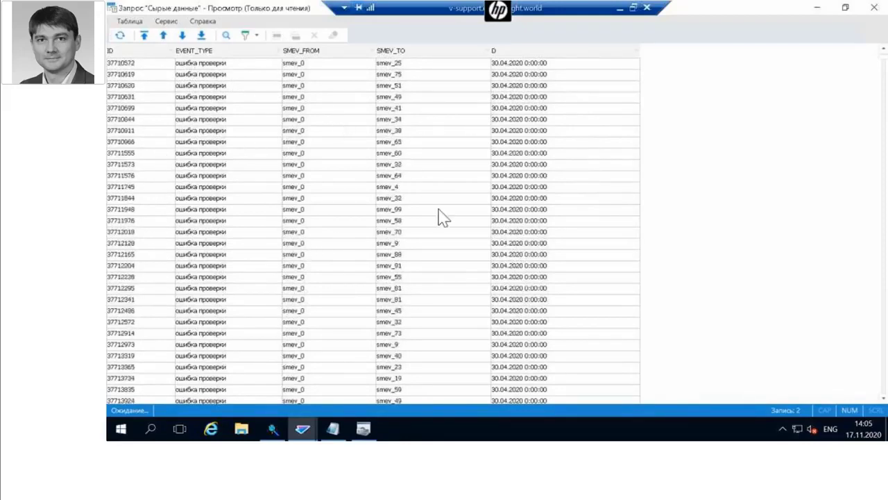
click(875, 7)
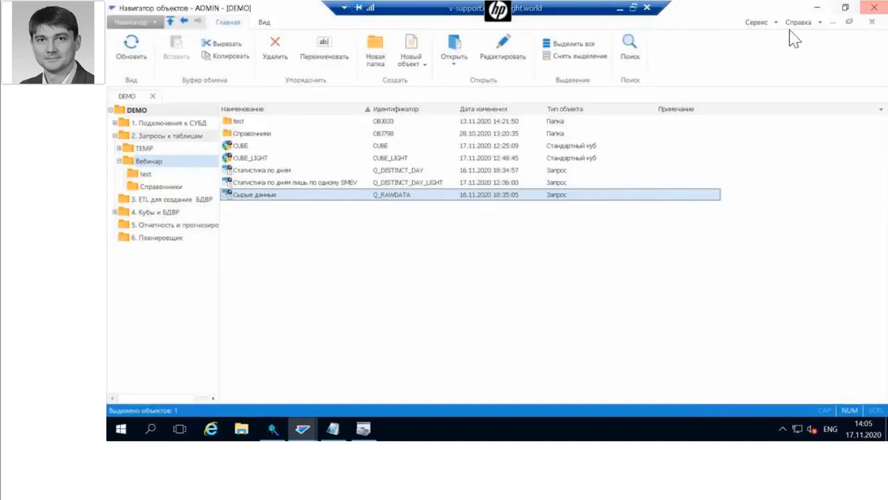
- Examine the SQL text of the query "Статистика по дням лишь по одному SMEV" in its editing wizard, and view the data it returns
right_click(277, 183)
click(290, 217)
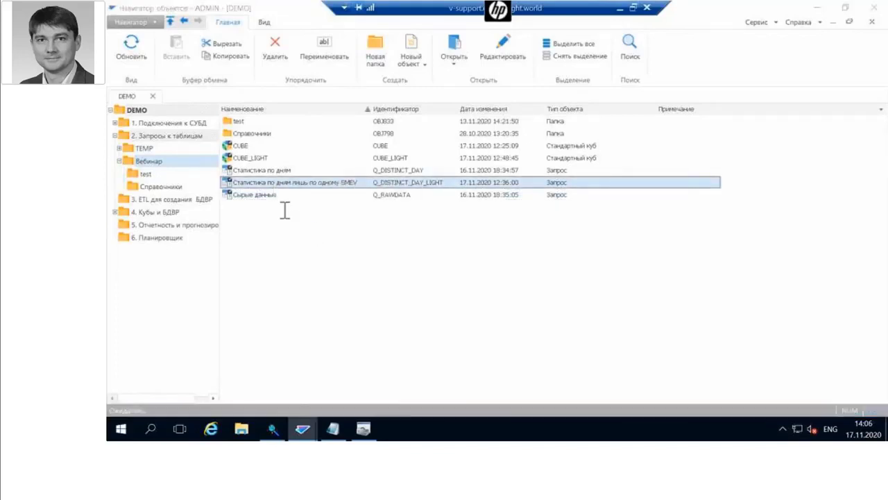
click(139, 41)
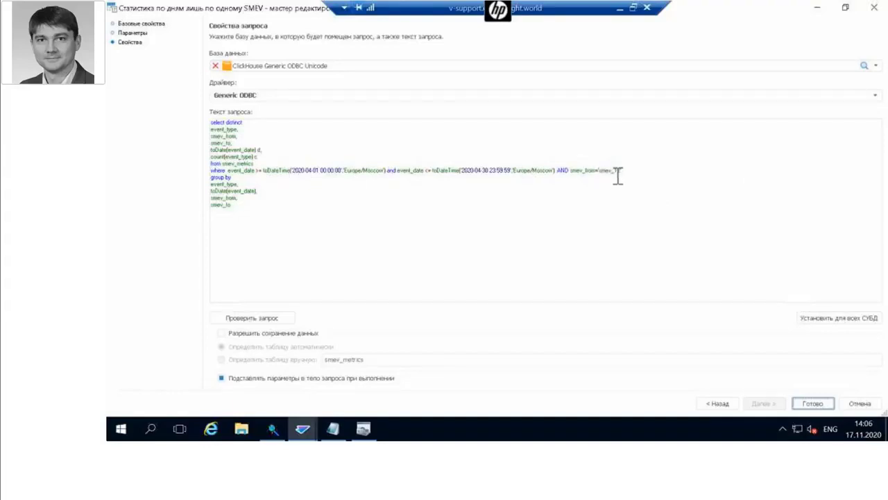
click(872, 14)
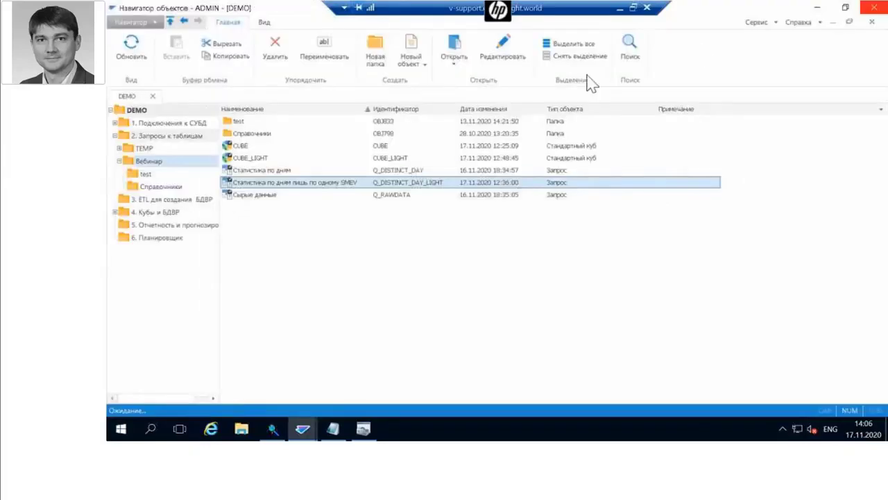
double_click(249, 184)
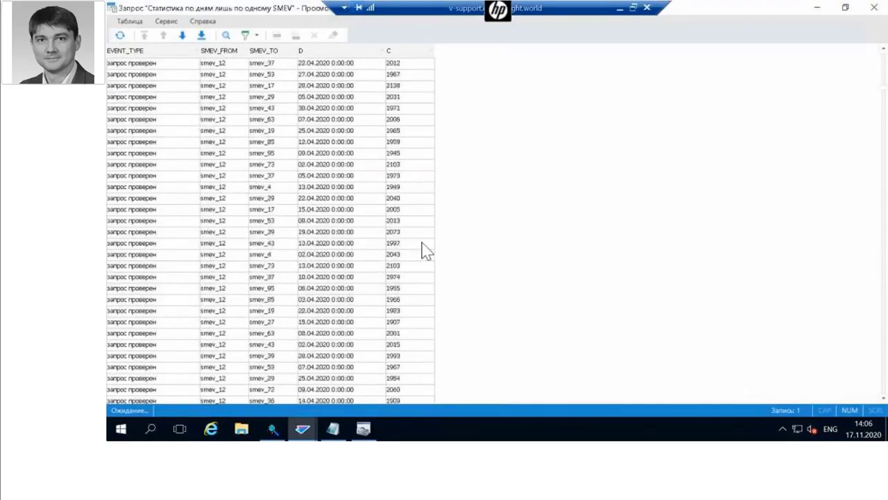
click(875, 7)
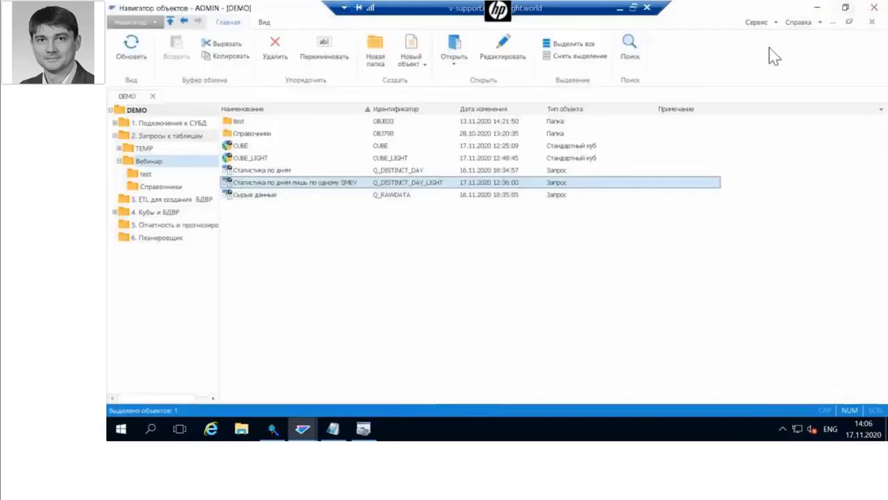
- Open the data of the query "Статистика по дням", stop loading further records, look through the aggregated rows and close the view
click(272, 172)
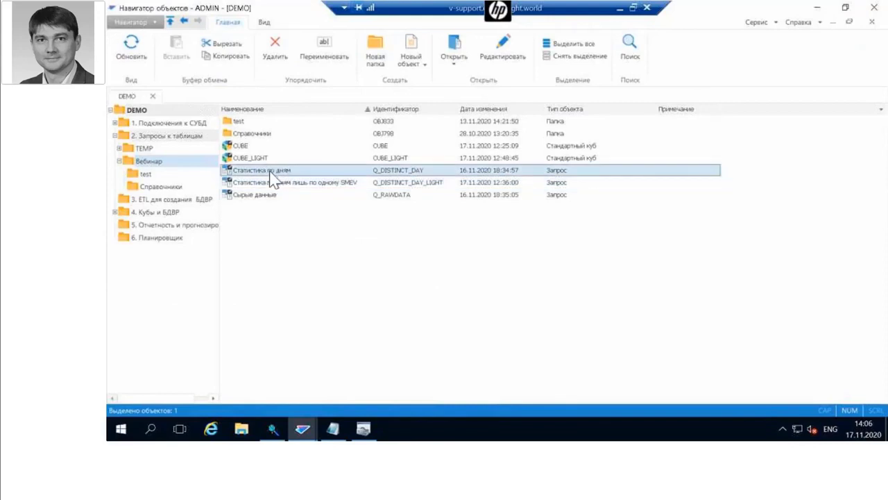
double_click(234, 170)
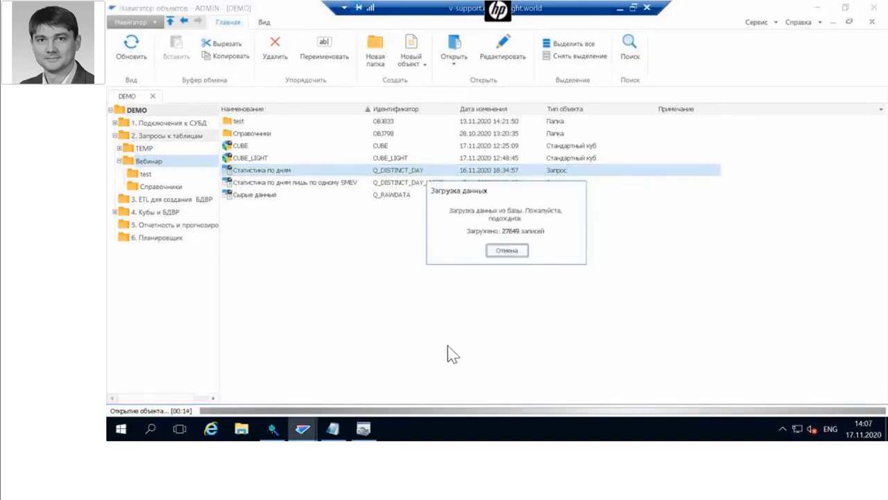
click(504, 251)
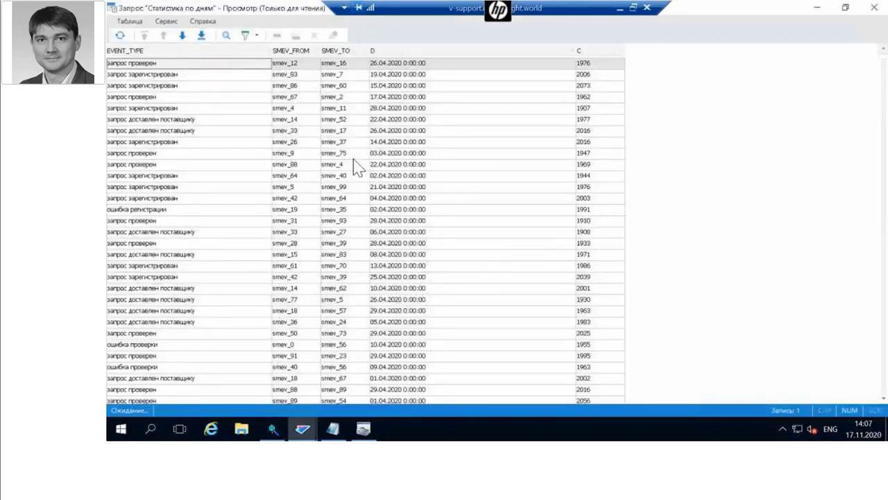
scroll(165, 175, down, 10)
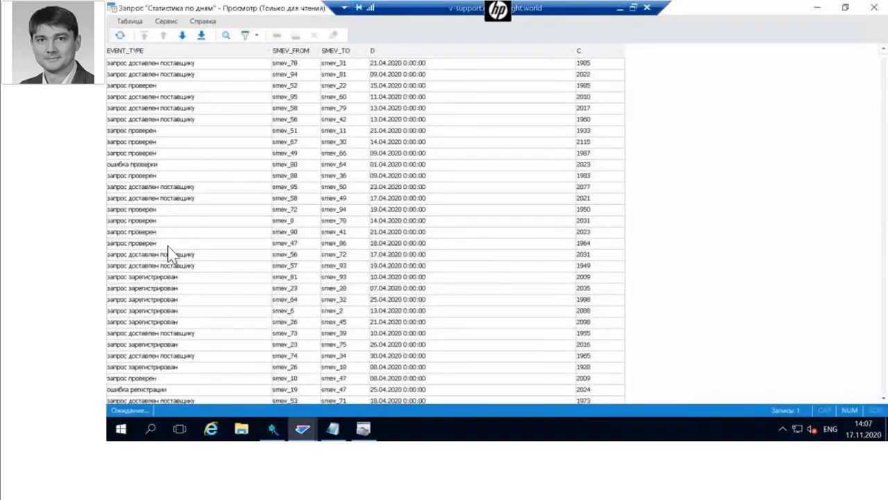
scroll(236, 243, down, 10)
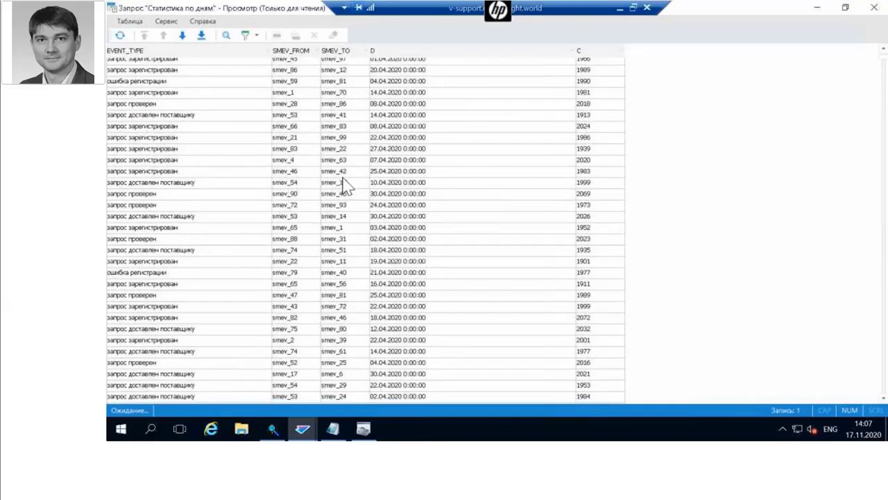
scroll(287, 333, down, 10)
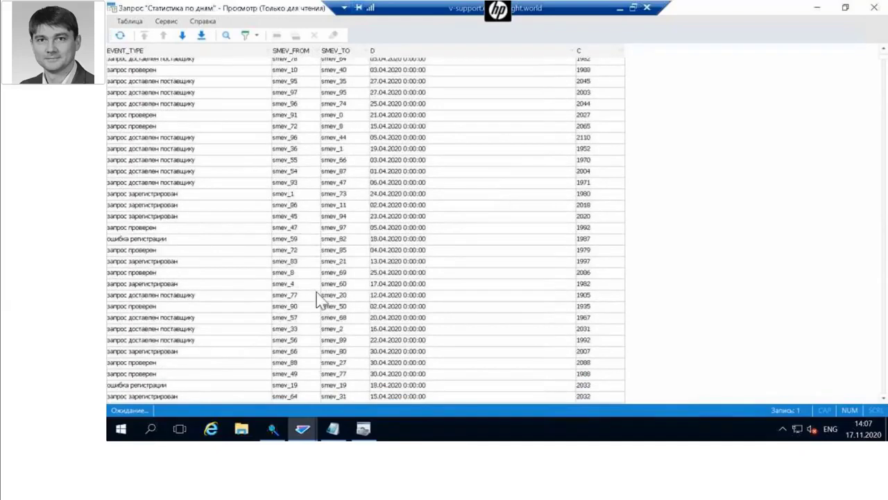
scroll(594, 134, down, 6)
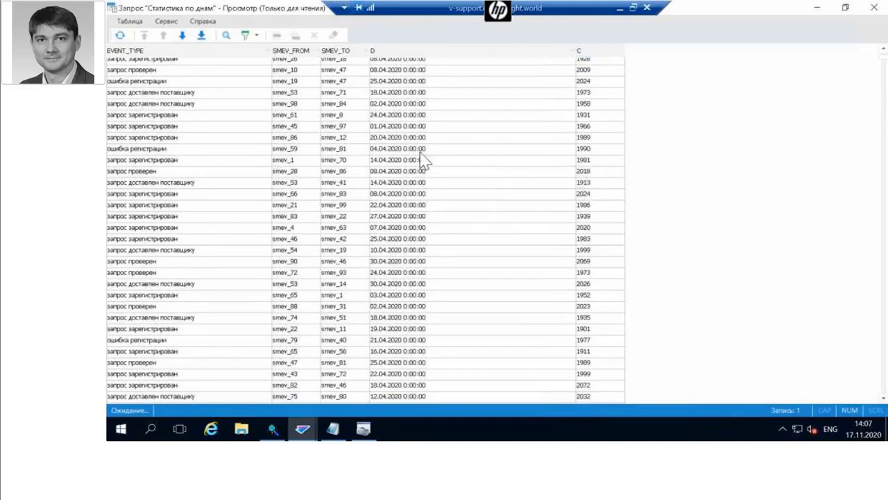
click(880, 10)
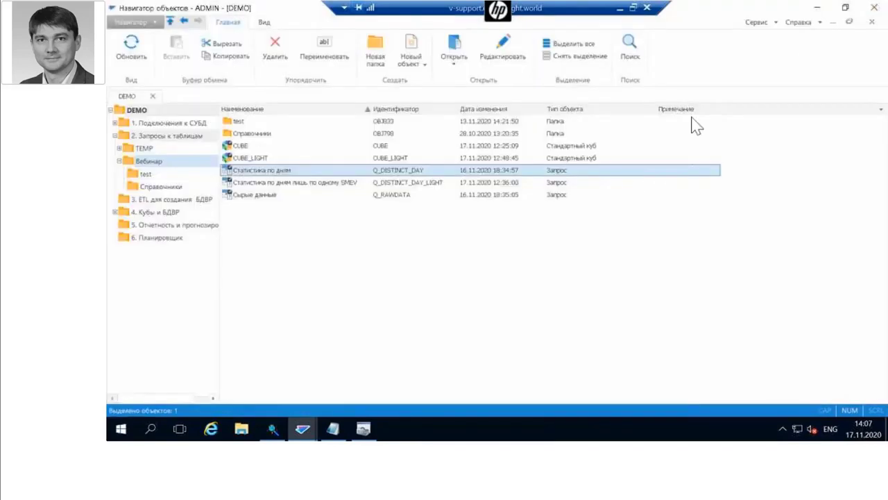
- Open the standard cube CUBE for editing, examine its facts, fact bindings and dimensions, and close the wizard
click(236, 158)
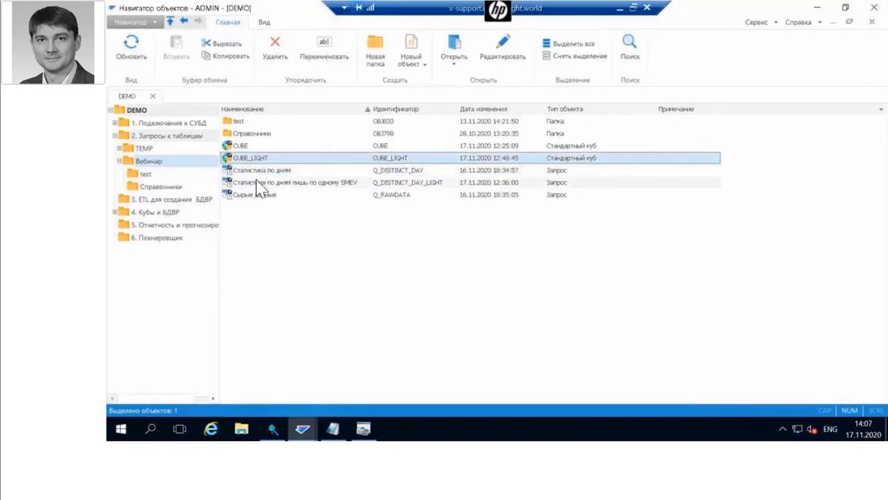
click(240, 147)
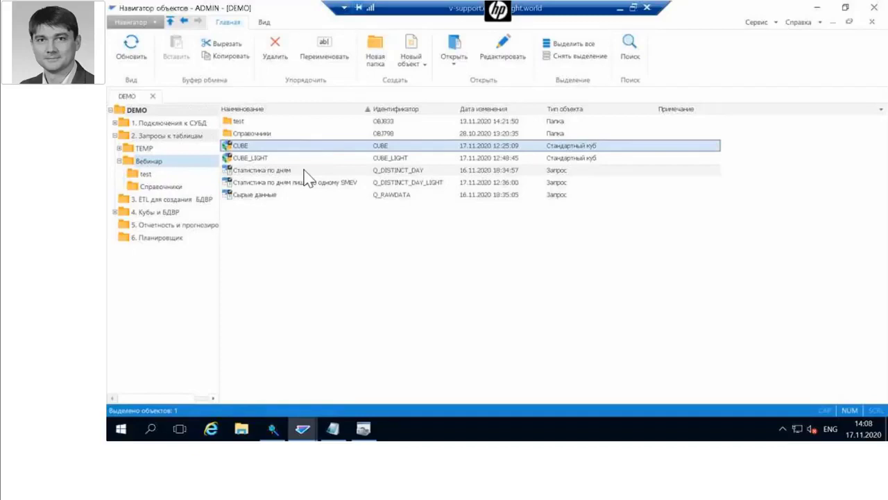
right_click(290, 147)
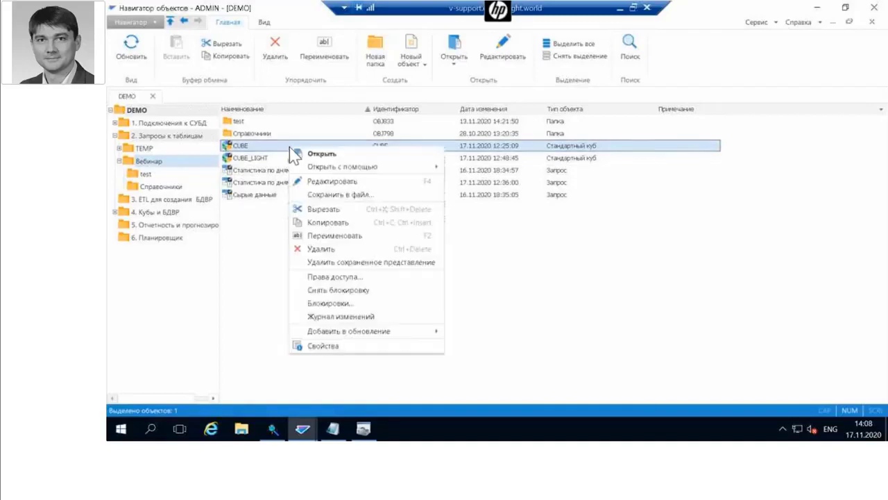
click(310, 181)
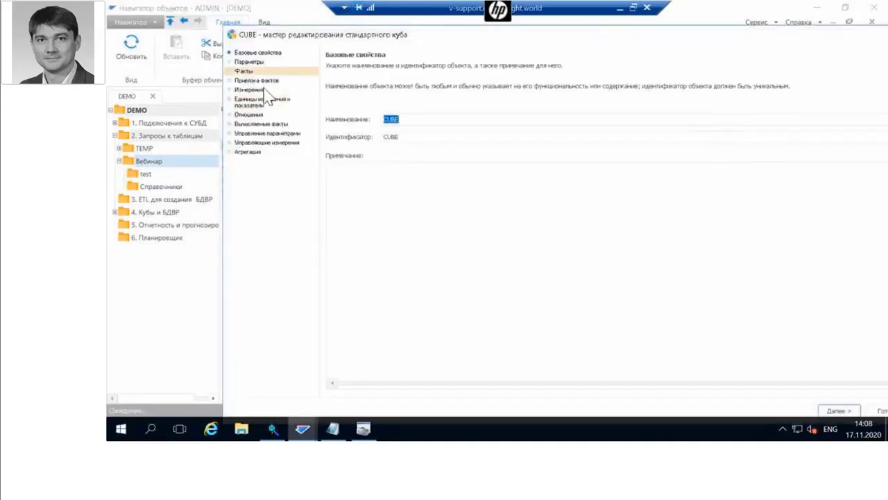
click(246, 71)
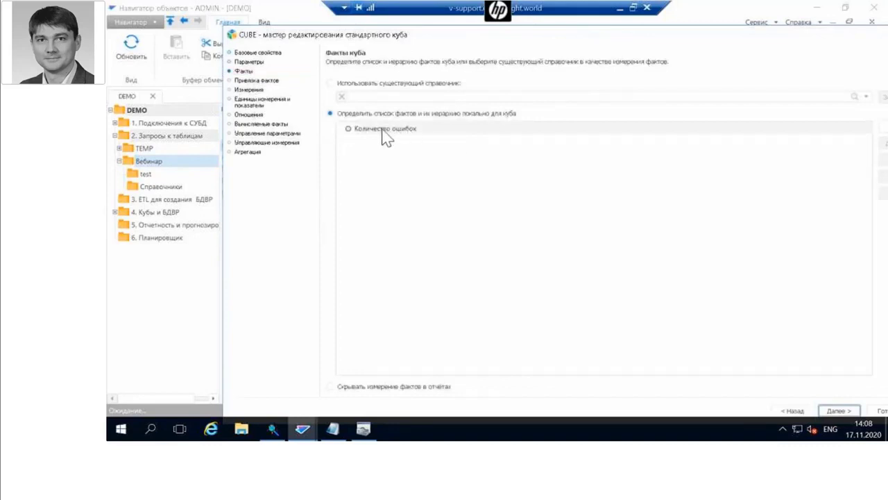
click(247, 81)
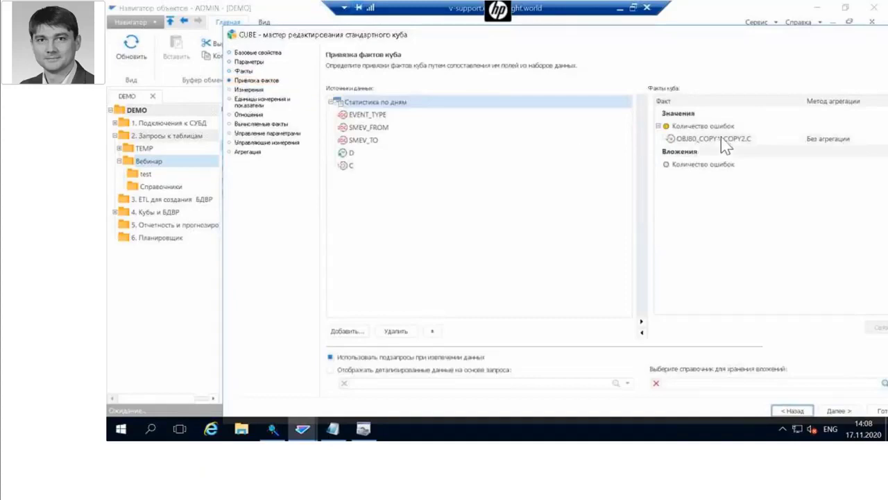
click(253, 89)
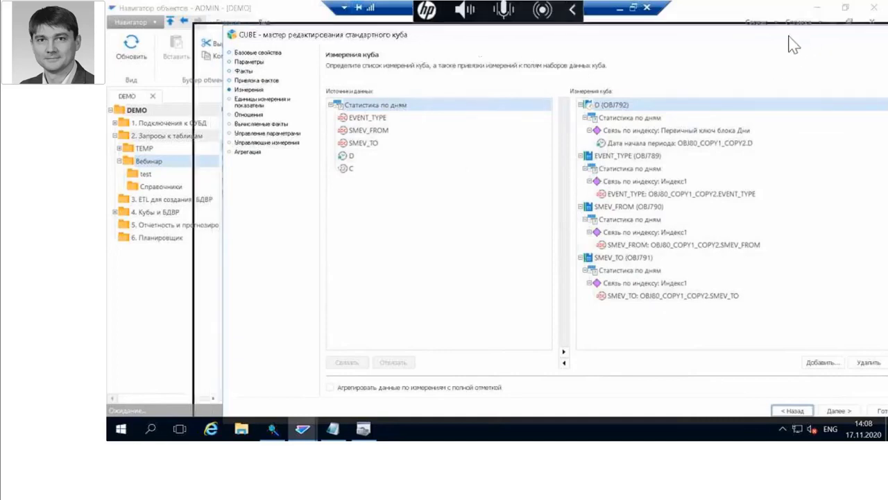
drag(789, 39, 763, 35)
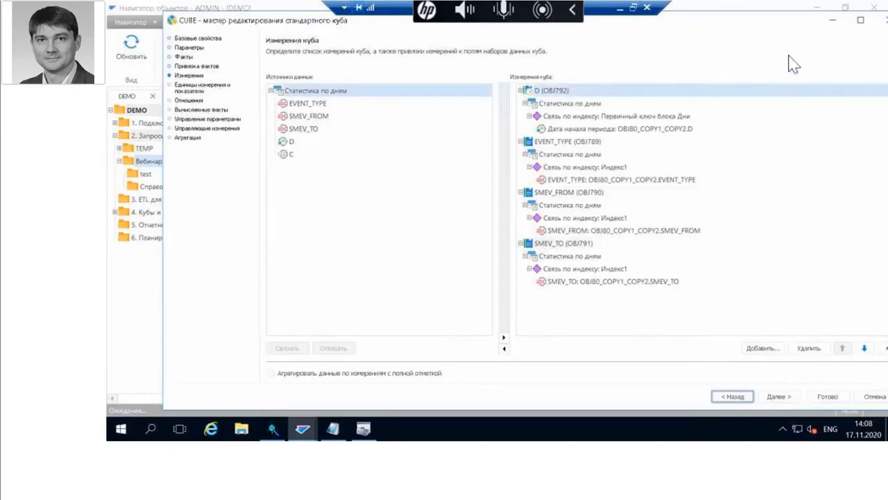
drag(778, 24, 746, 20)
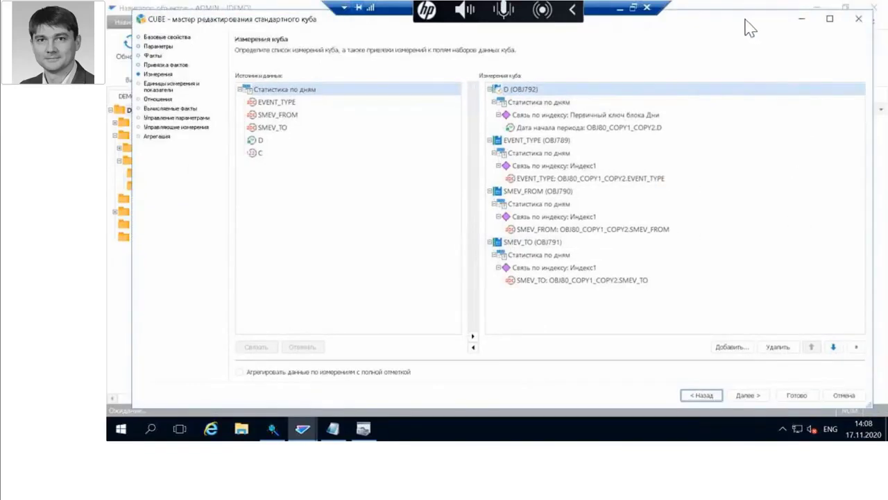
click(859, 20)
click(546, 227)
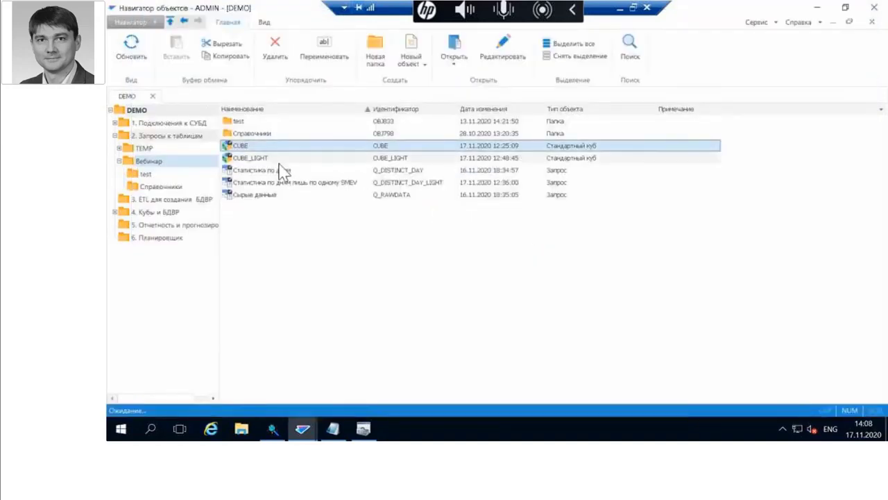
- Examine the SQL text and properties of the query "Статистика по дням" in its editing wizard, and return to the cube CUBE in the object list
right_click(249, 171)
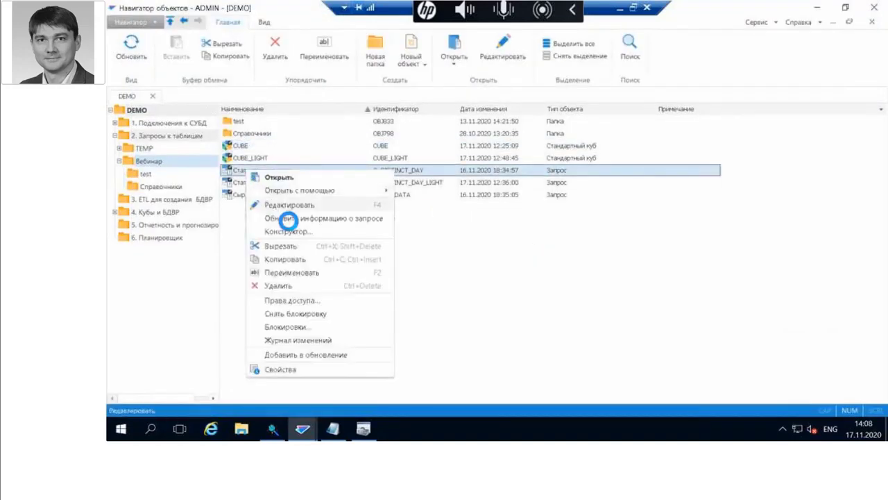
click(284, 206)
click(125, 42)
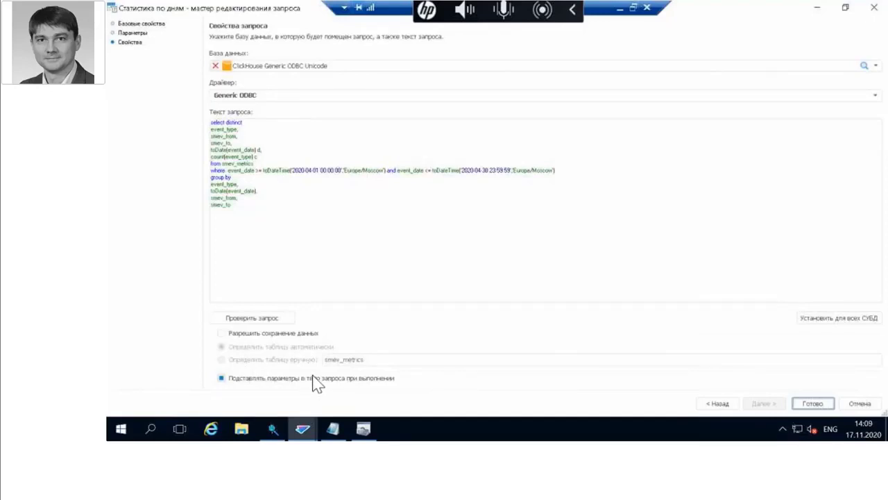
click(875, 8)
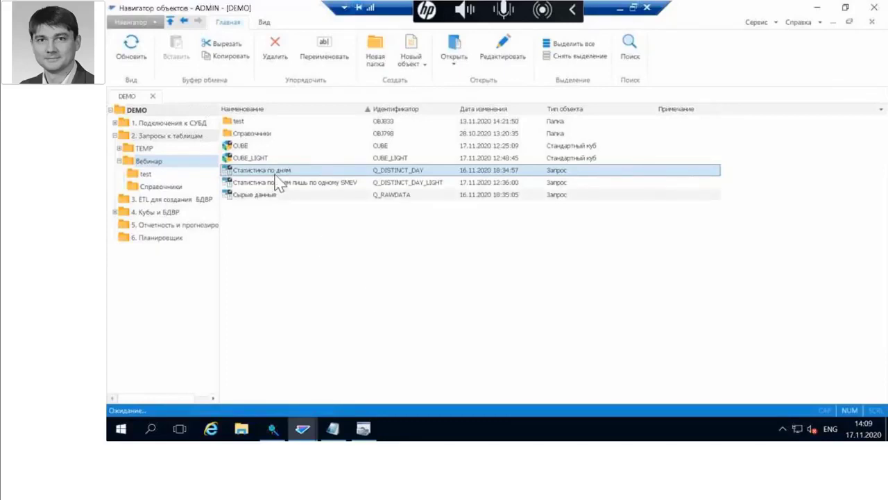
click(278, 146)
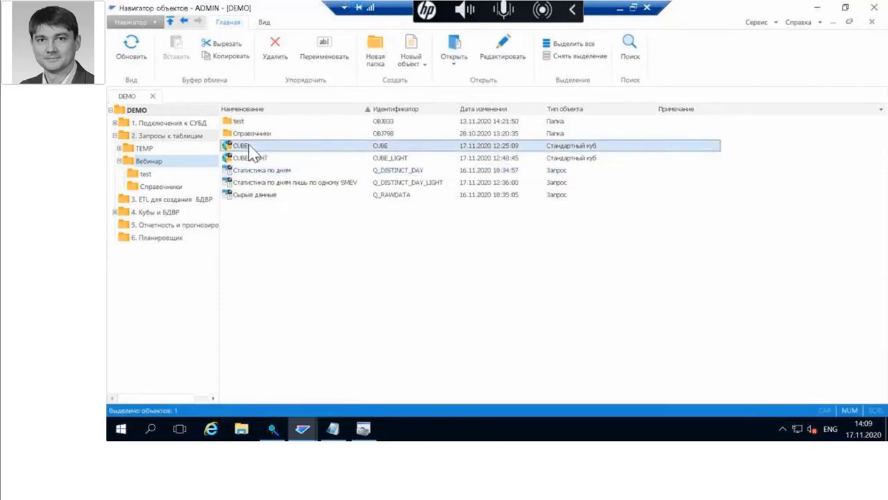
- Open the Справочники folder and view the elements of the table dictionaries EVENT_TYPE, SMEV_FROM and SMEV_TO, closing each one
double_click(250, 135)
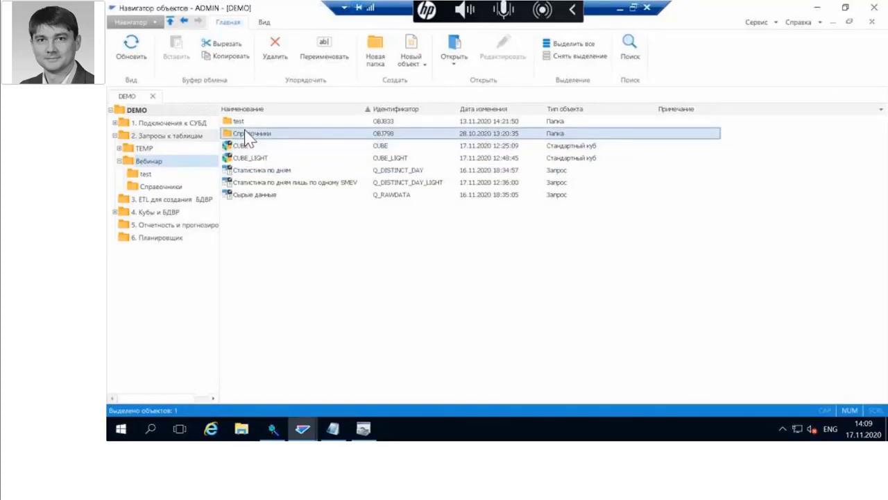
double_click(250, 159)
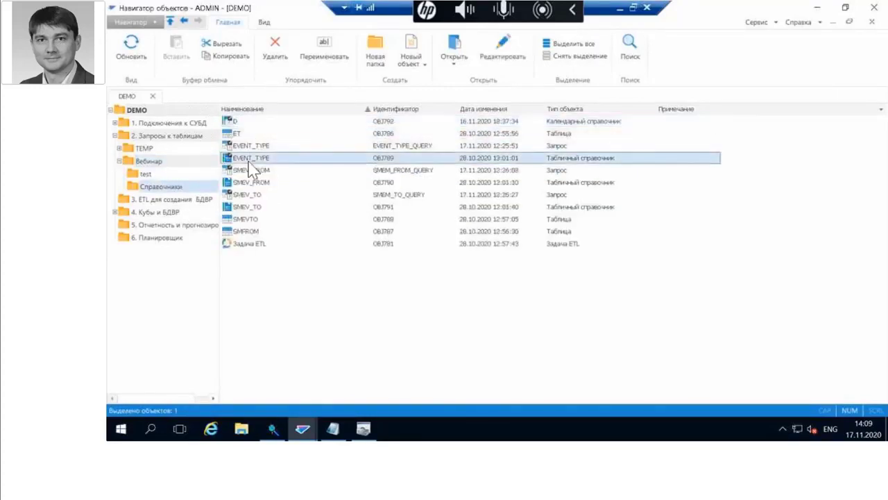
click(876, 9)
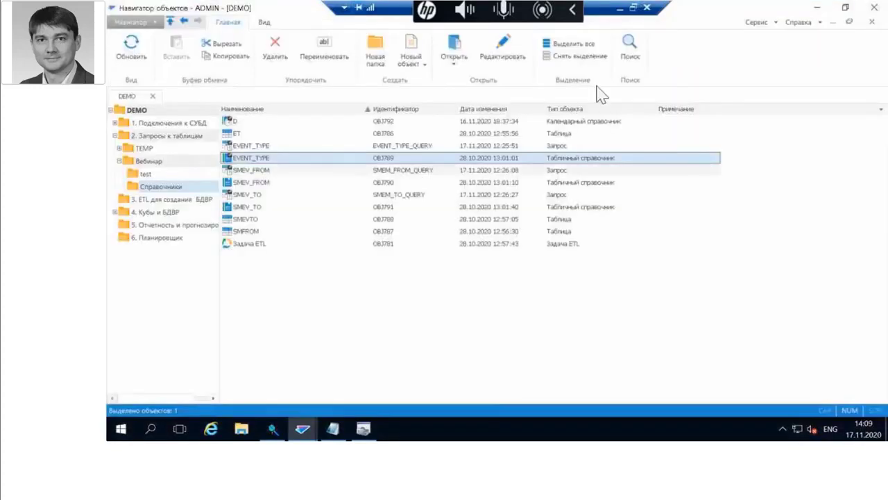
click(236, 181)
double_click(237, 182)
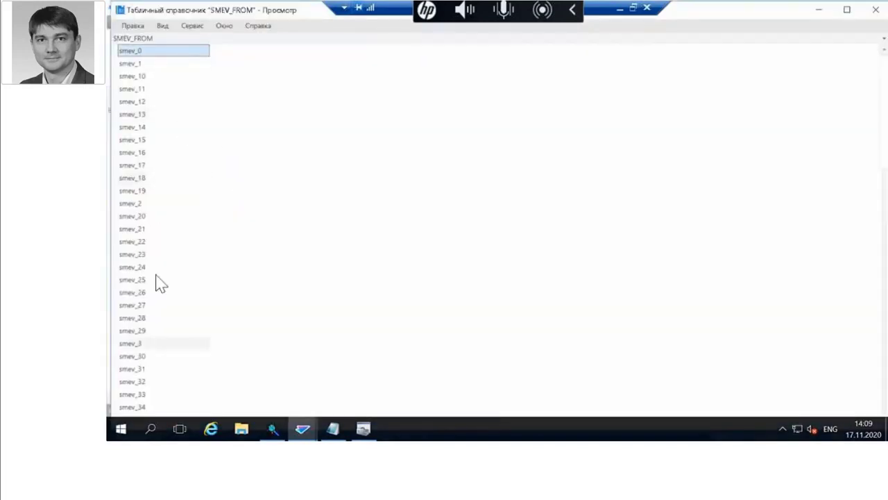
click(875, 10)
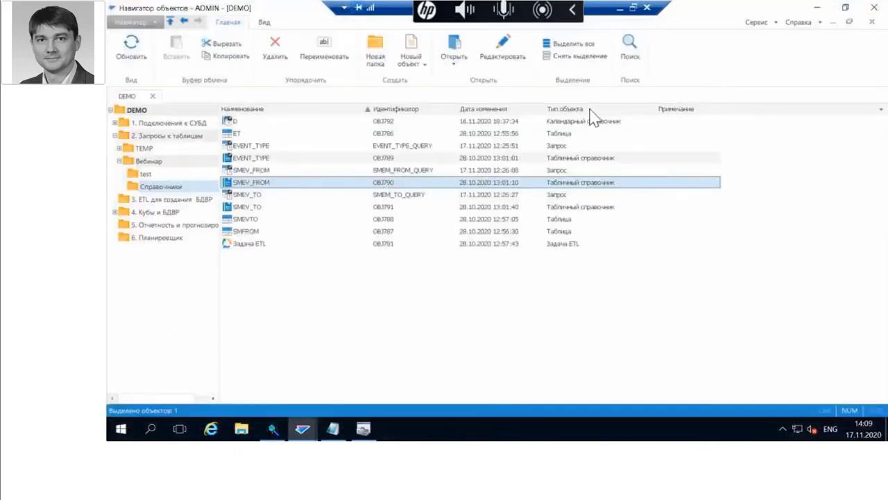
double_click(267, 205)
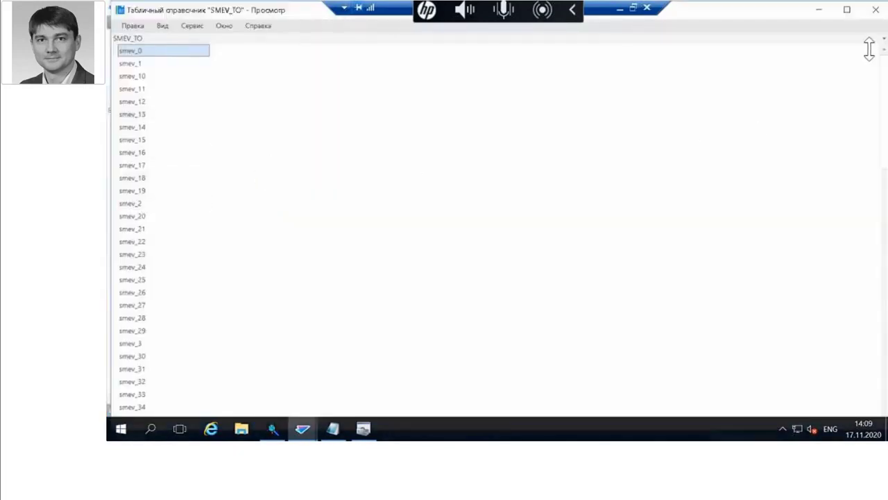
click(876, 10)
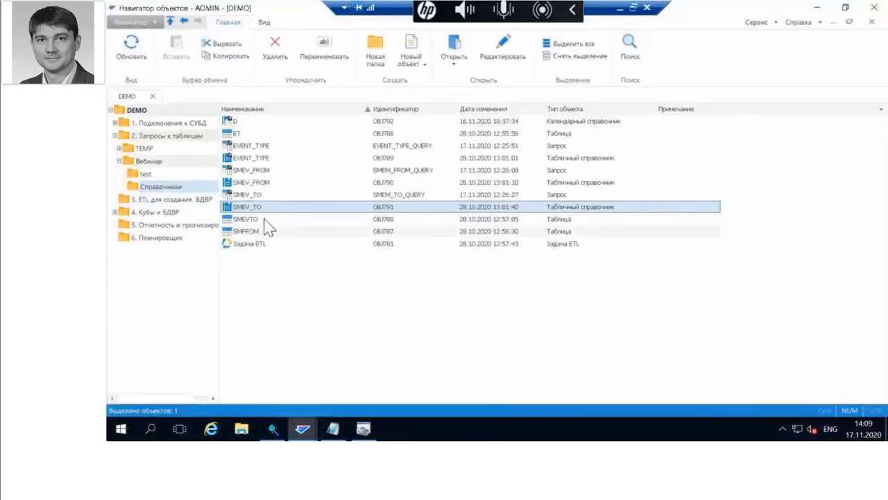
- Open the standard cube CUBE from the Вебинар folder, select its entire data table and look through the daily columns
click(171, 164)
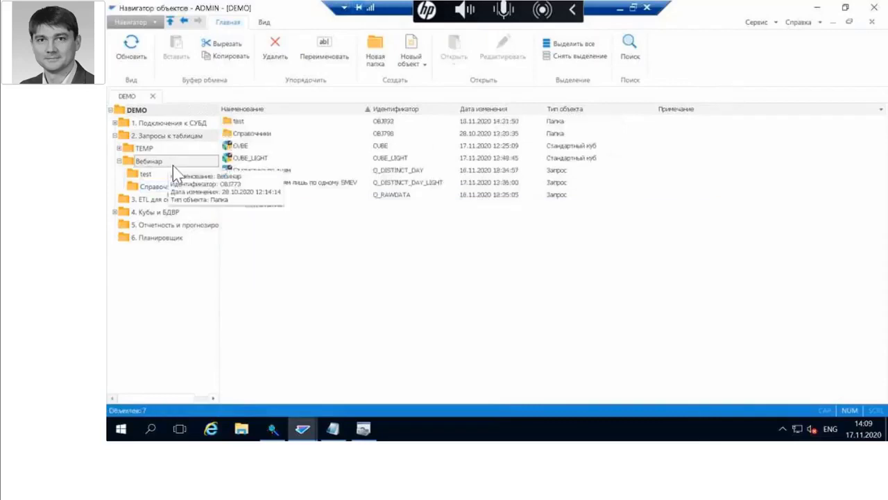
double_click(245, 148)
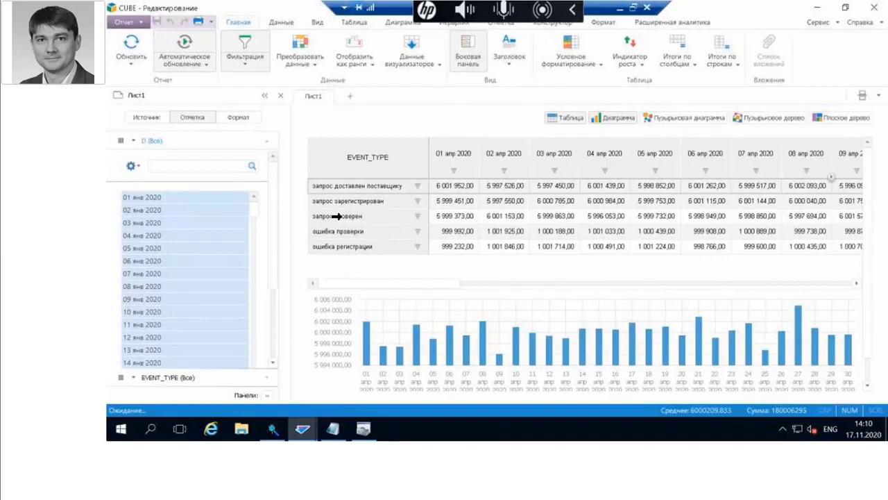
click(366, 170)
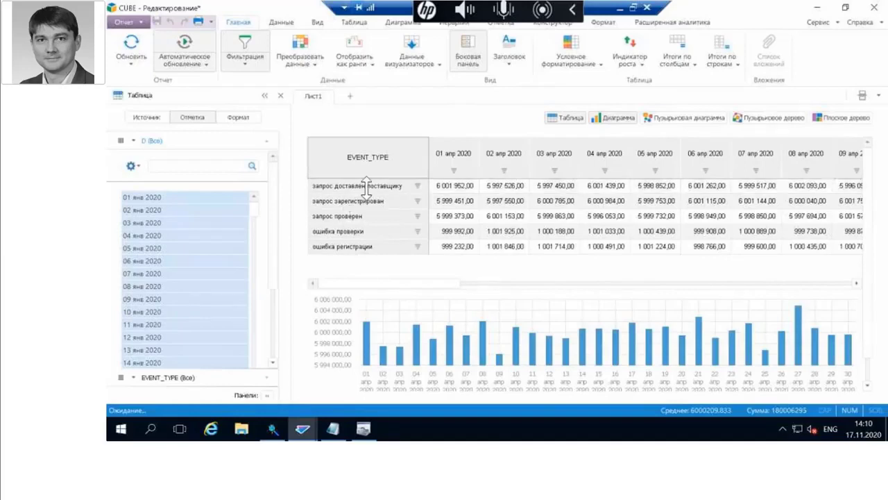
drag(393, 292, 863, 268)
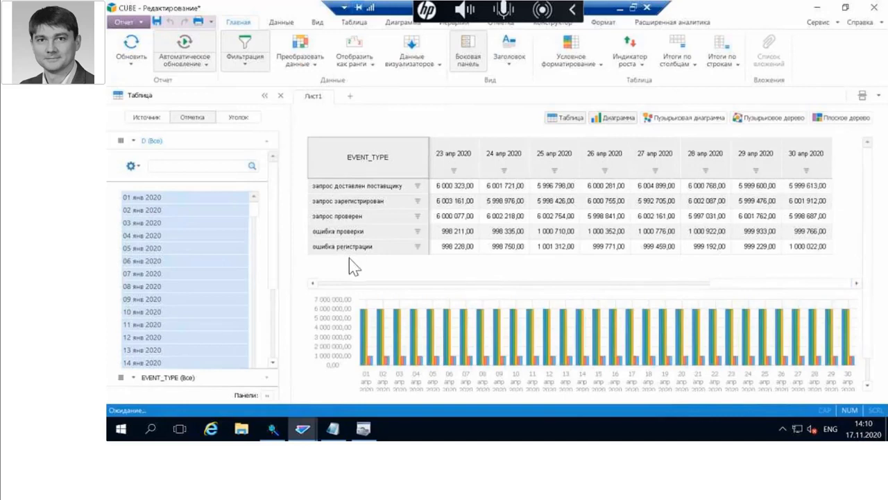
drag(698, 286, 354, 279)
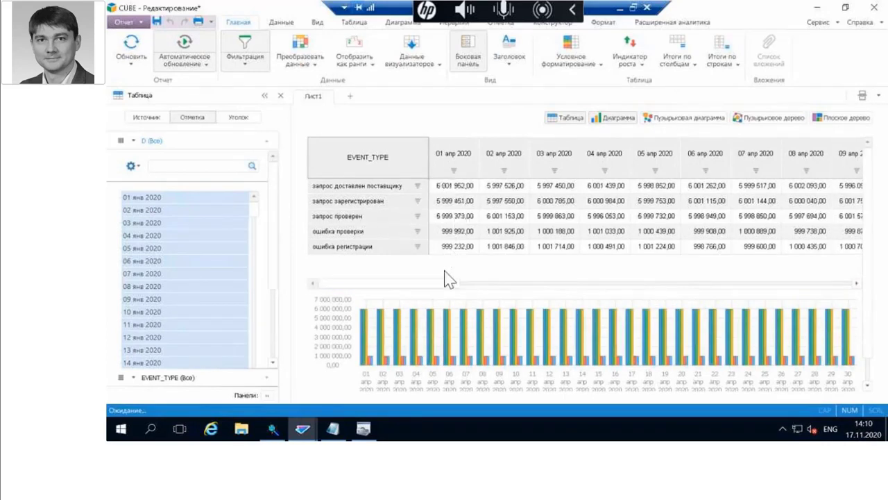
drag(446, 290, 823, 302)
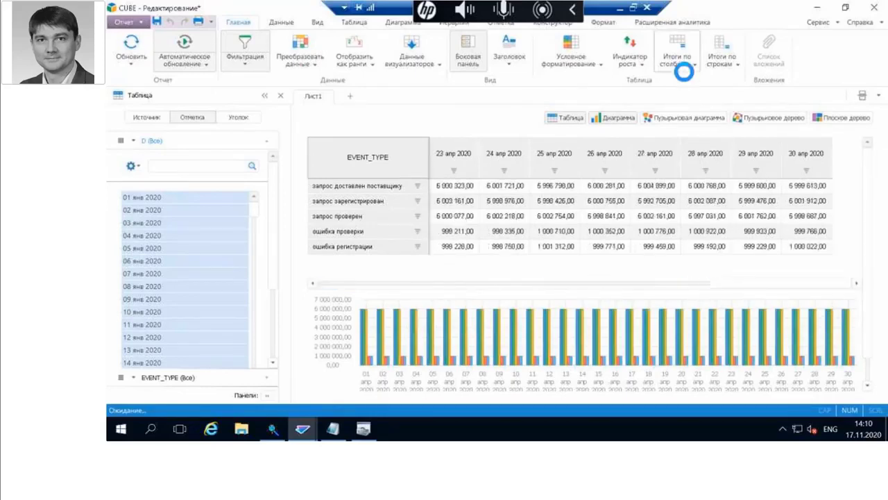
- Add Сумма totals to both the columns and the rows of the table, and look over the totals
click(683, 64)
click(684, 92)
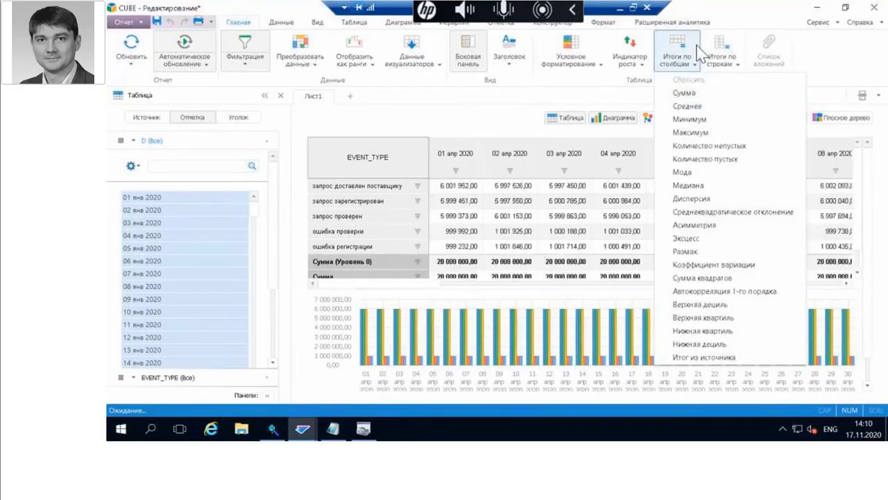
click(716, 64)
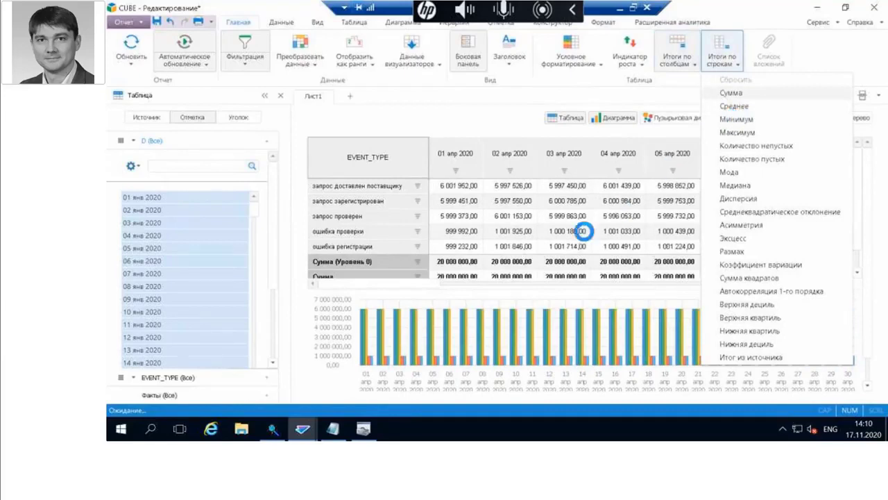
drag(372, 288, 809, 276)
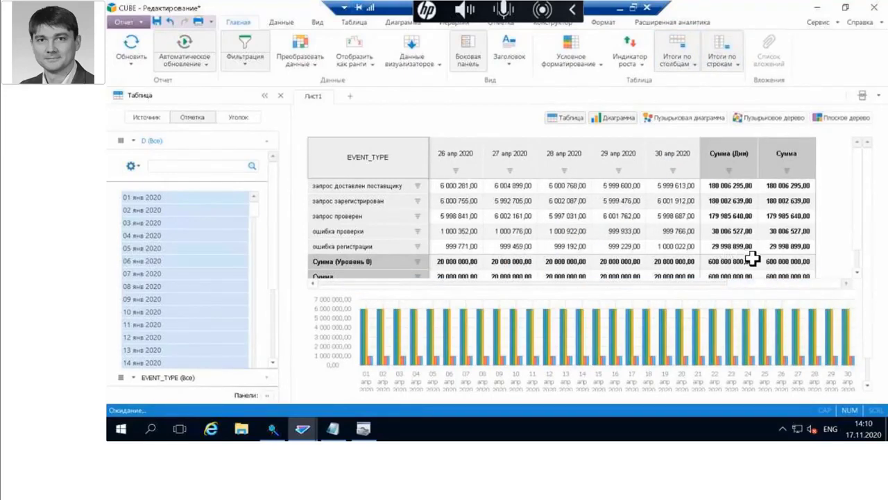
drag(743, 288, 341, 290)
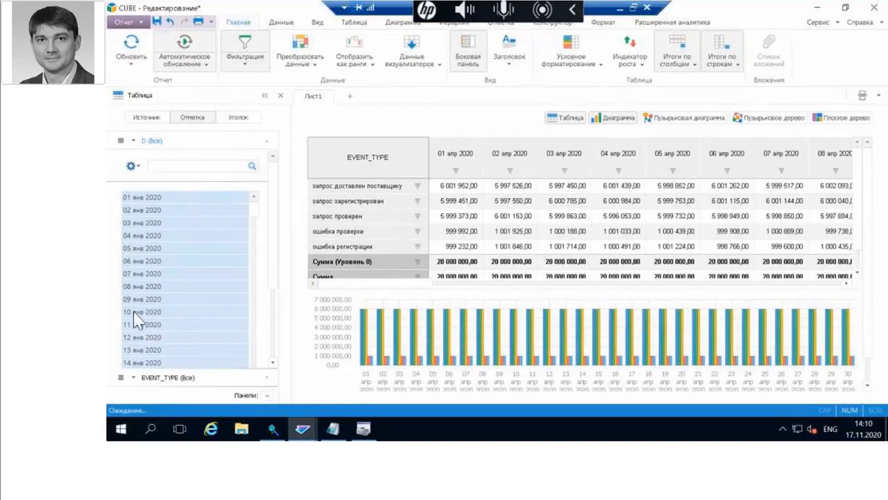
- Review the EVENT_TYPE and Факты selections, lay out the SMEV_FROM dimension by rows, and look through the expanded rows
click(169, 379)
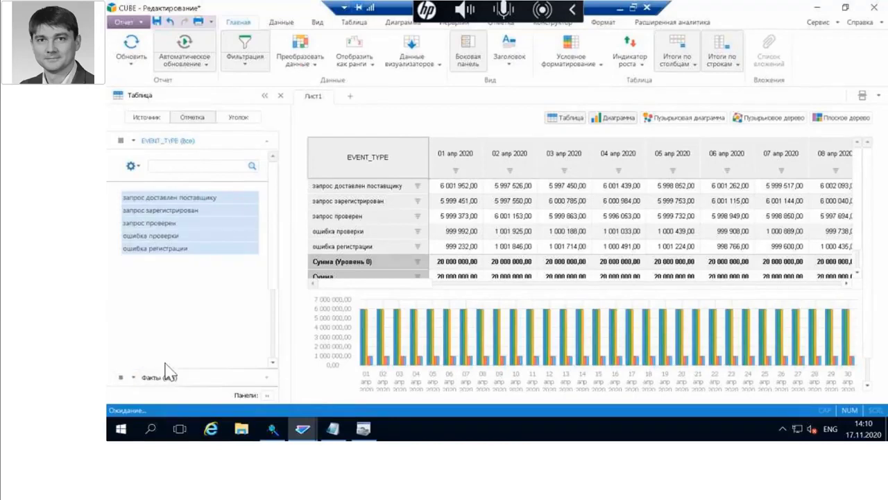
click(173, 379)
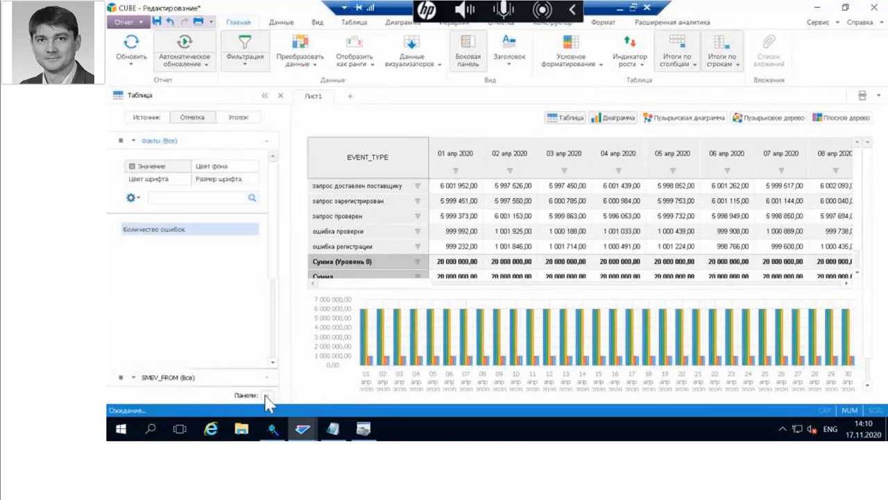
click(222, 381)
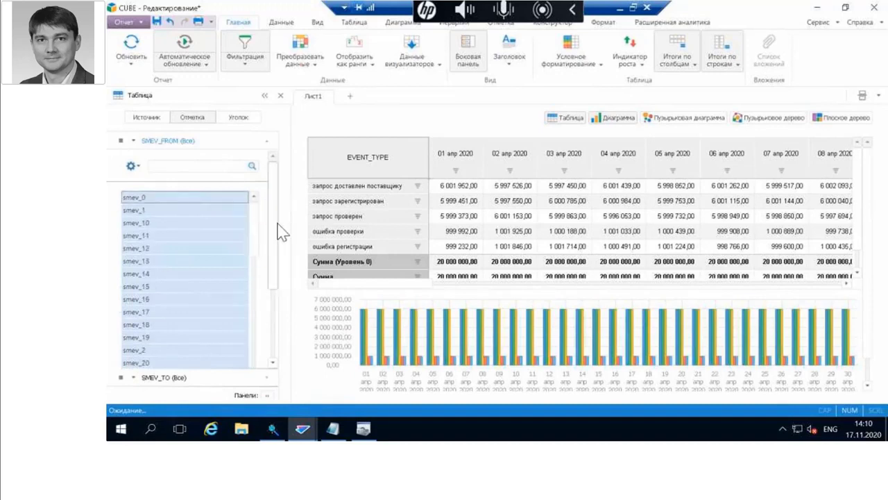
scroll(277, 231, down, 5)
click(135, 140)
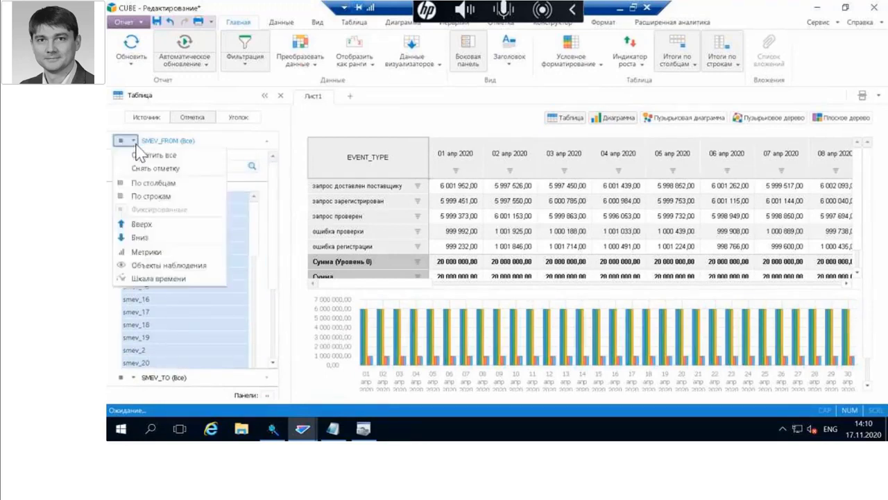
click(145, 195)
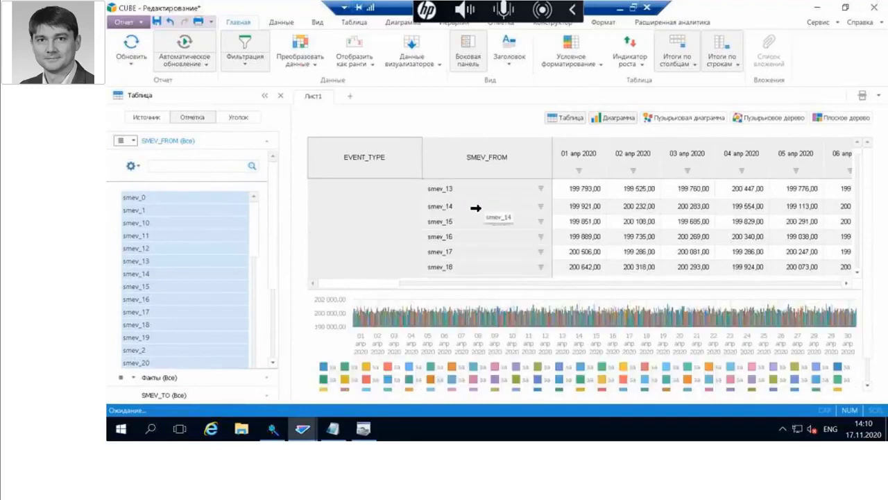
scroll(450, 206, down, 10)
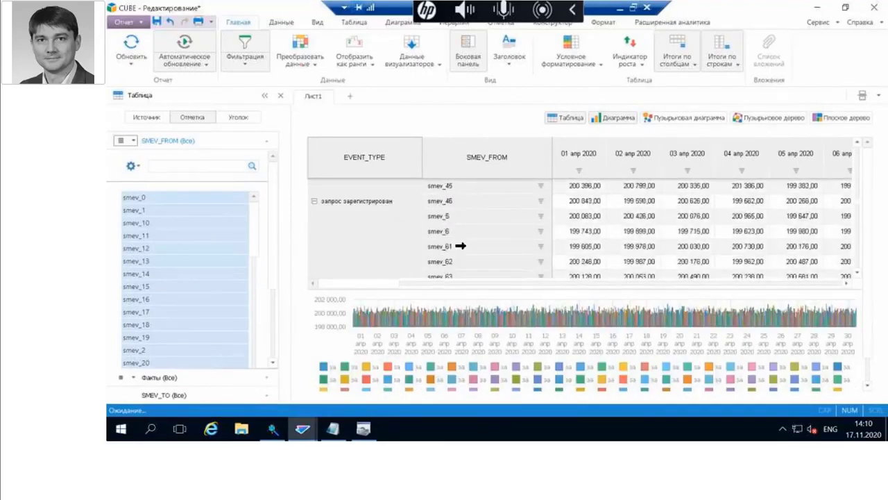
scroll(451, 243, down, 10)
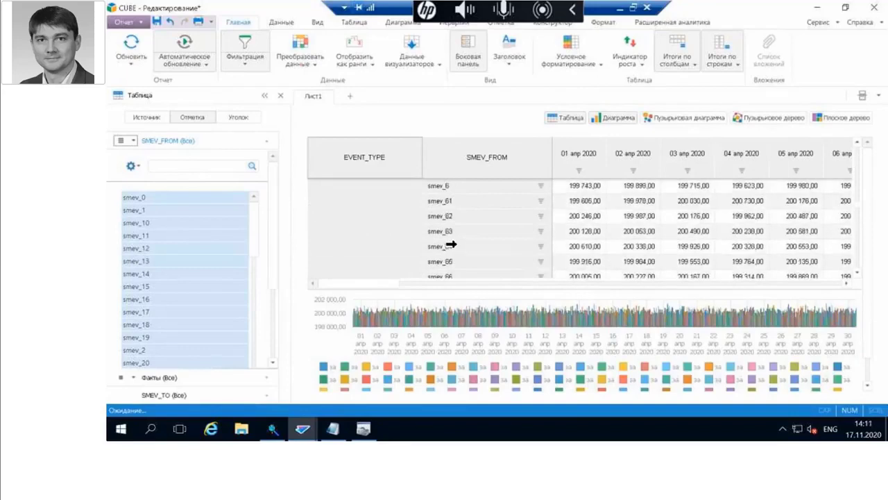
- Lay out the SMEV_TO dimension by rows and look through the expanded table, including its row and column totals
click(239, 286)
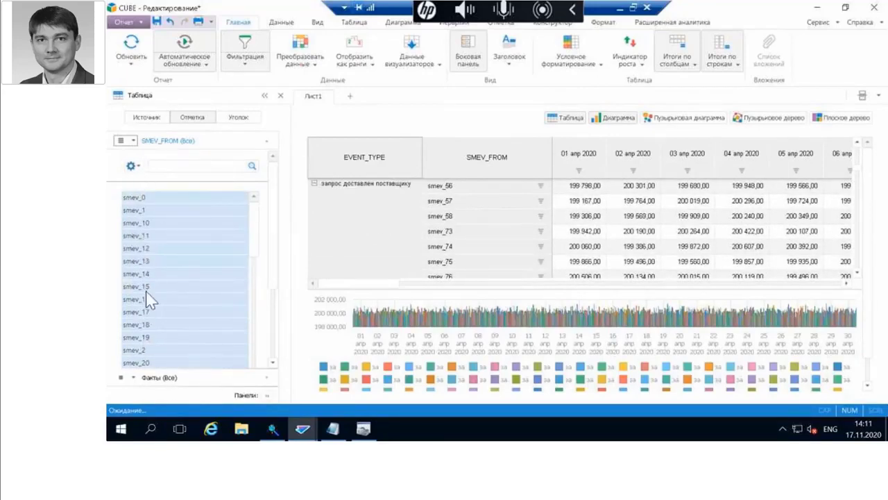
click(267, 395)
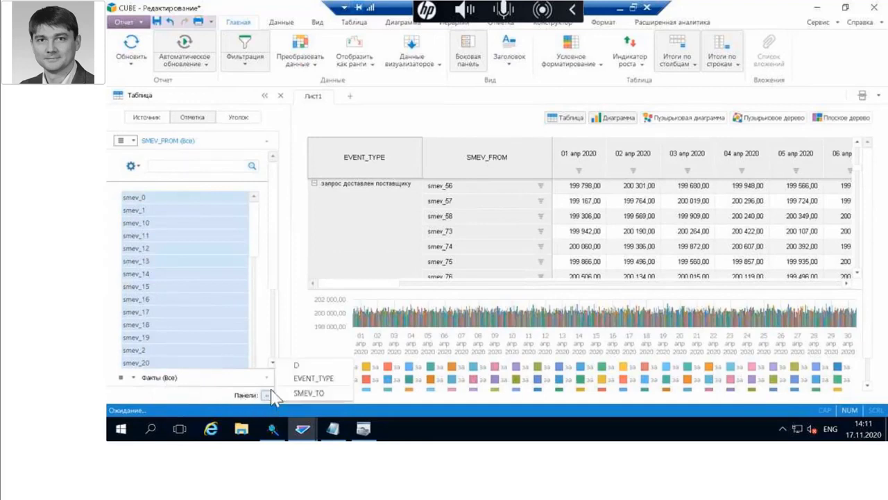
click(314, 393)
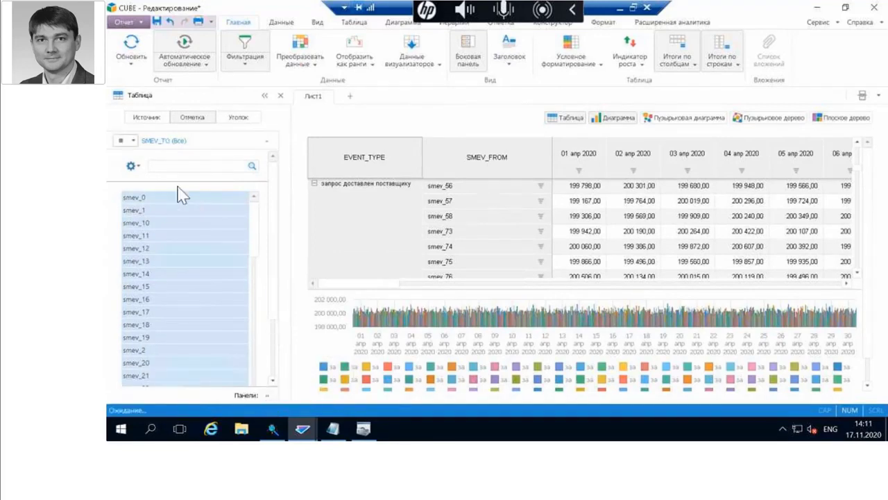
click(129, 141)
click(146, 196)
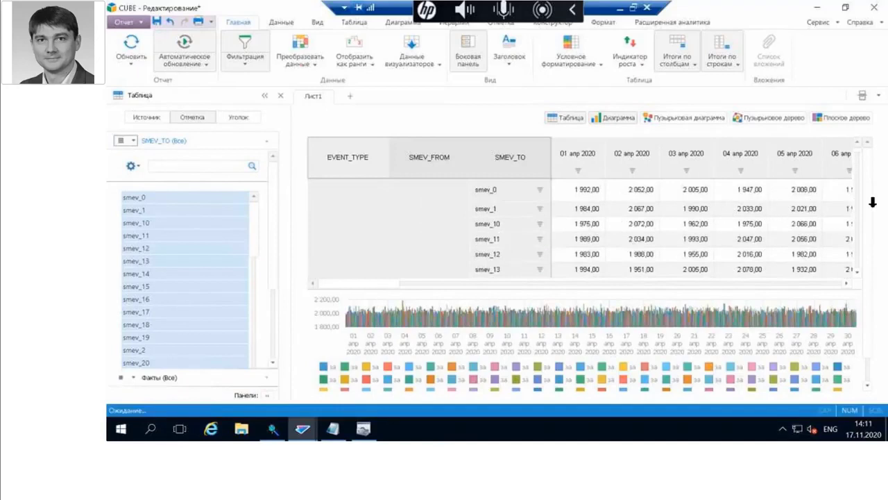
drag(858, 149, 854, 305)
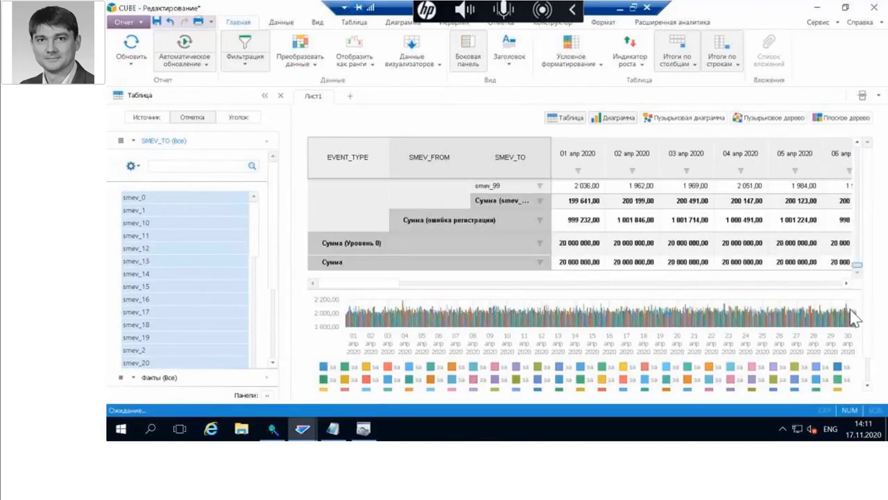
drag(403, 283, 771, 316)
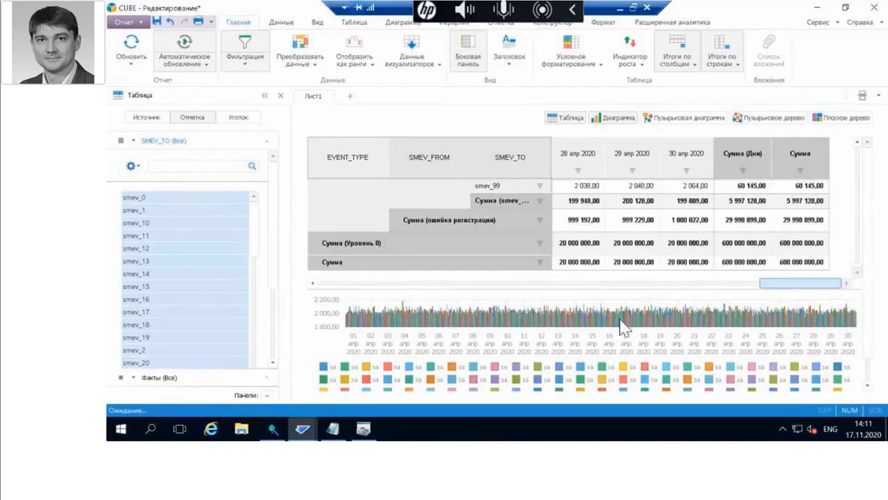
drag(623, 326, 159, 301)
drag(858, 268, 861, 170)
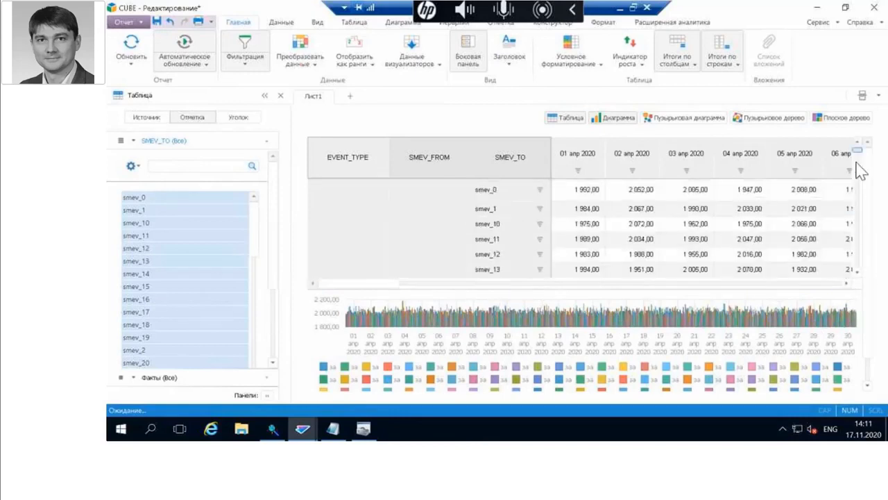
scroll(514, 198, down, 10)
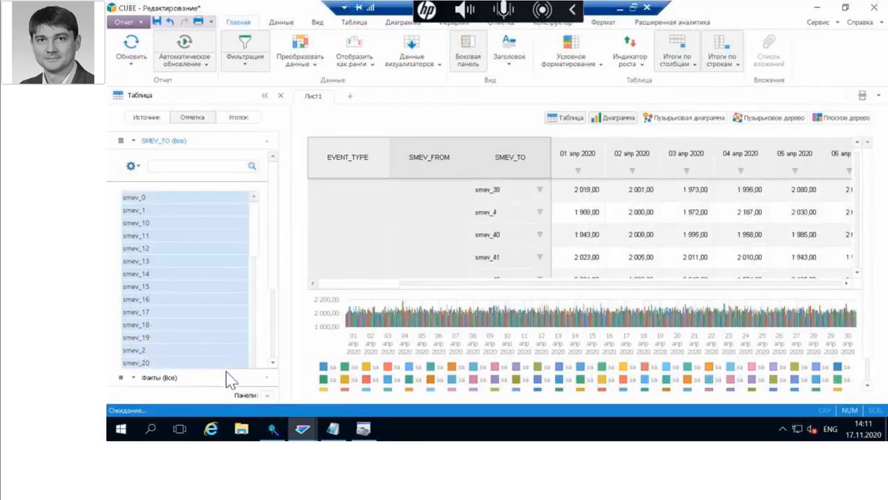
- Move the EVENT_TYPE dimension down two levels in the rows, placing it after SMEV_FROM and SMEV_TO
click(270, 394)
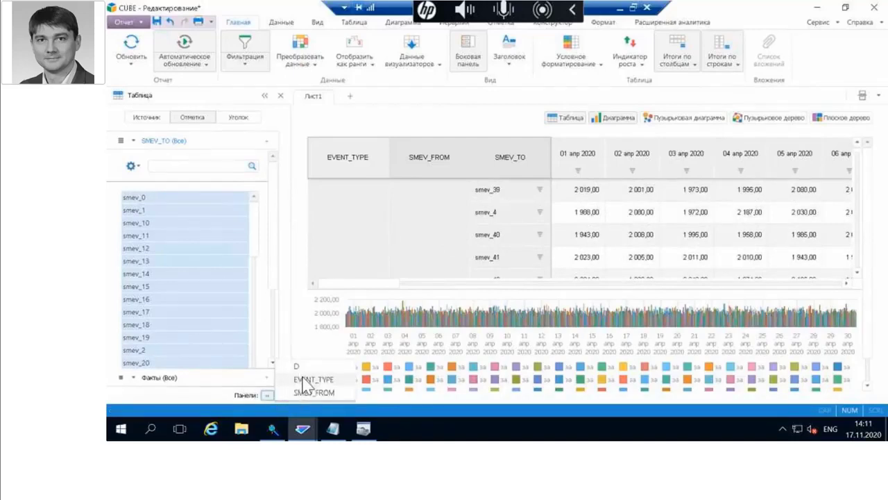
click(305, 379)
click(121, 140)
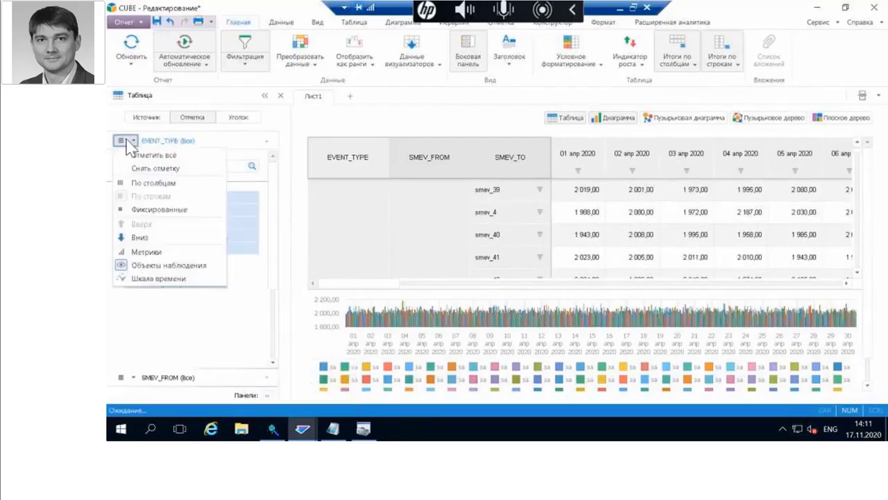
click(141, 237)
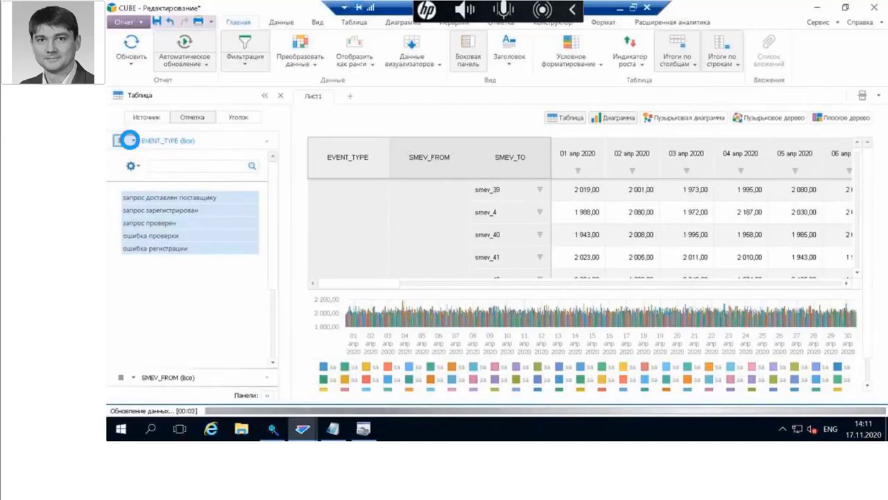
click(133, 142)
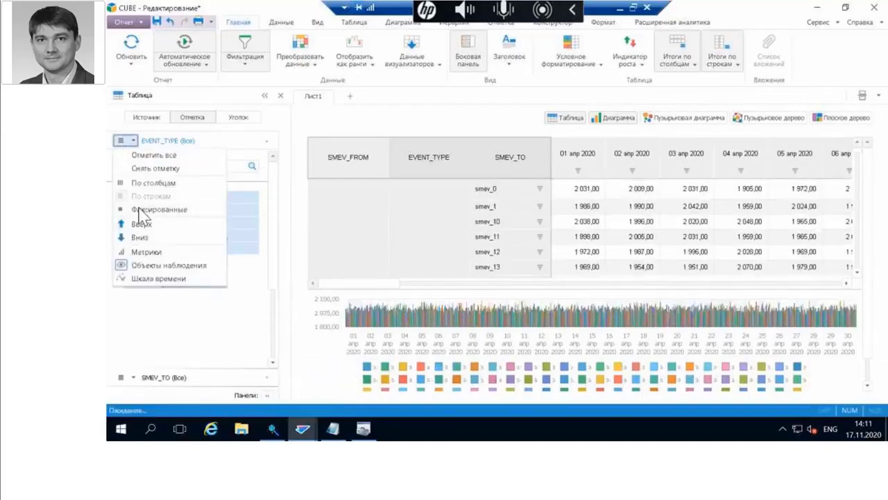
click(142, 234)
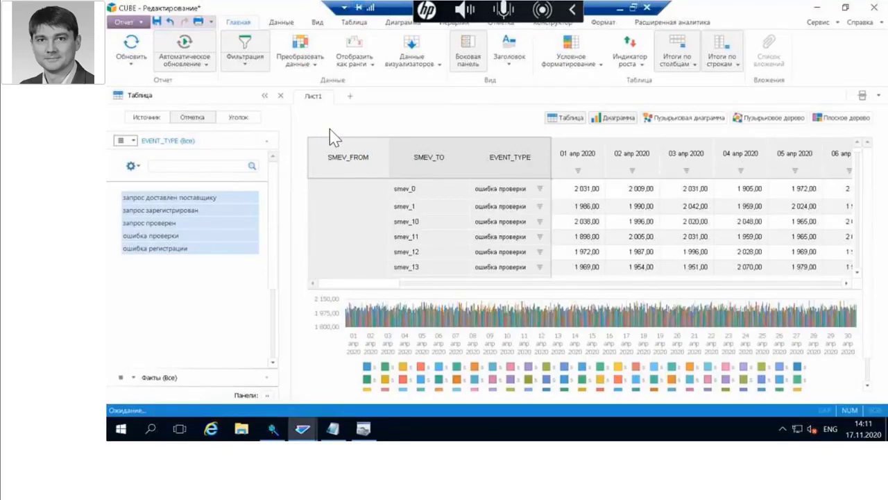
- Bring up the layout and style commands for the rearranged table
drag(338, 202, 318, 286)
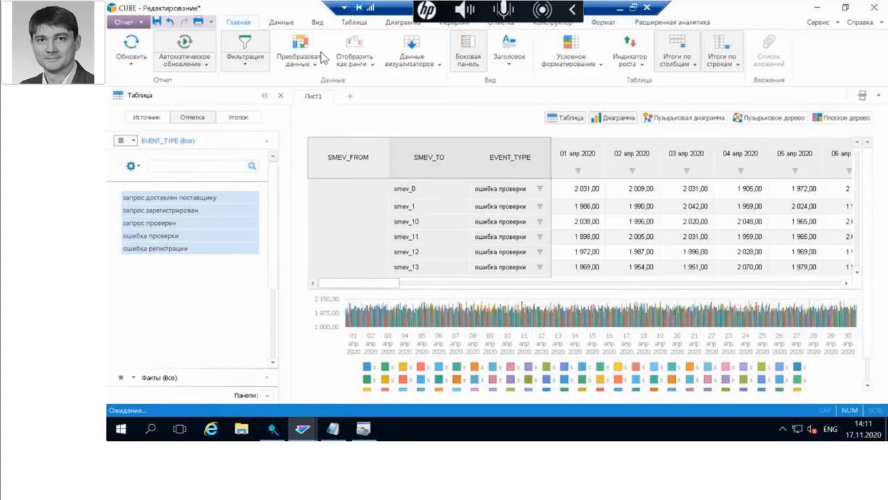
click(354, 22)
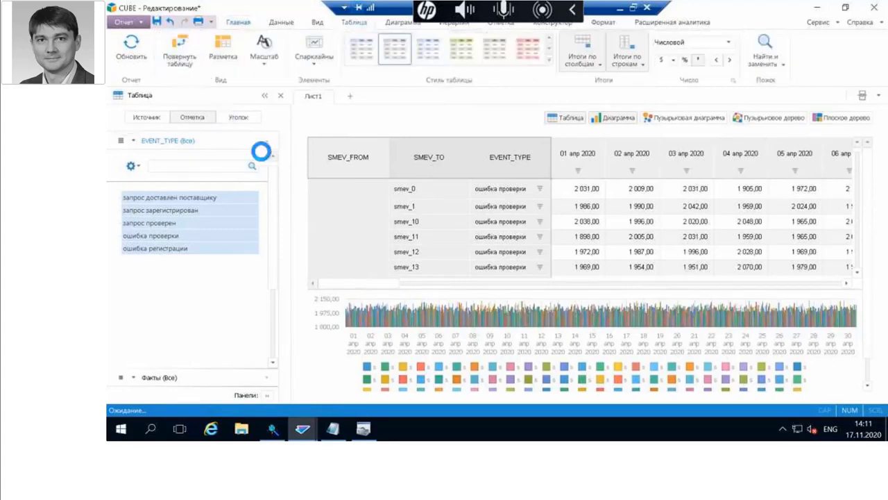